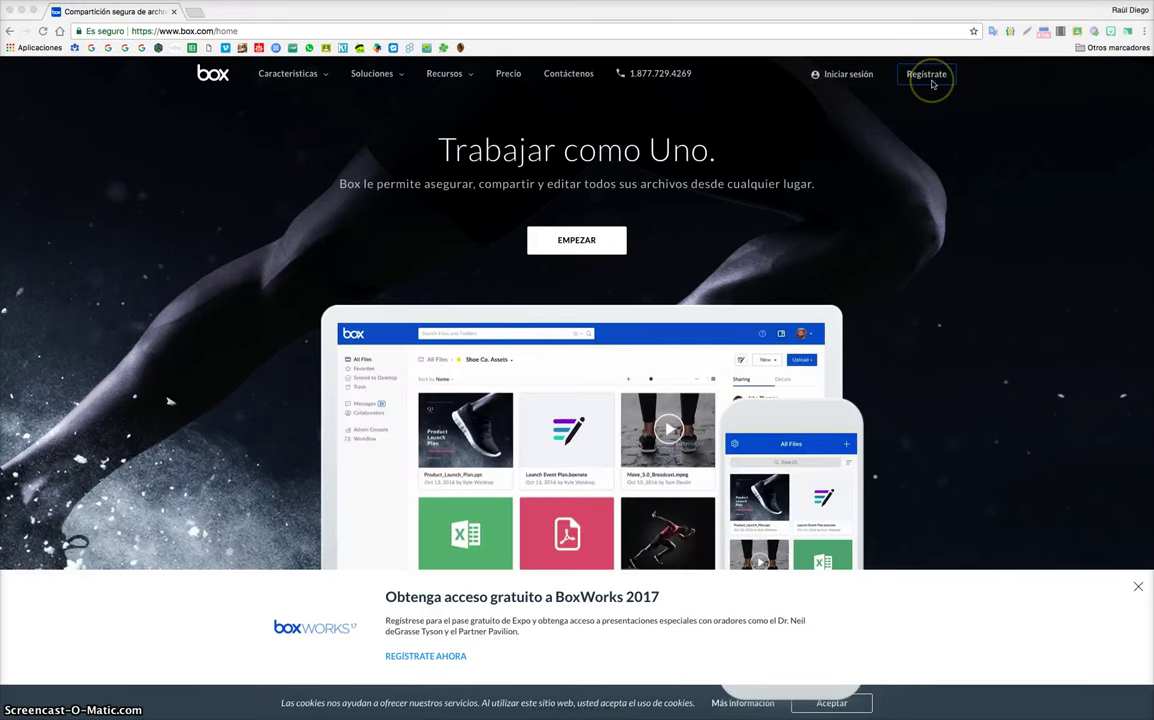
Step: Show Box's individual plans: the free 10 GB Individual plan and Personal Pro at 8 € per month
{"action": "left_click", "coordinate": [843, 82]}
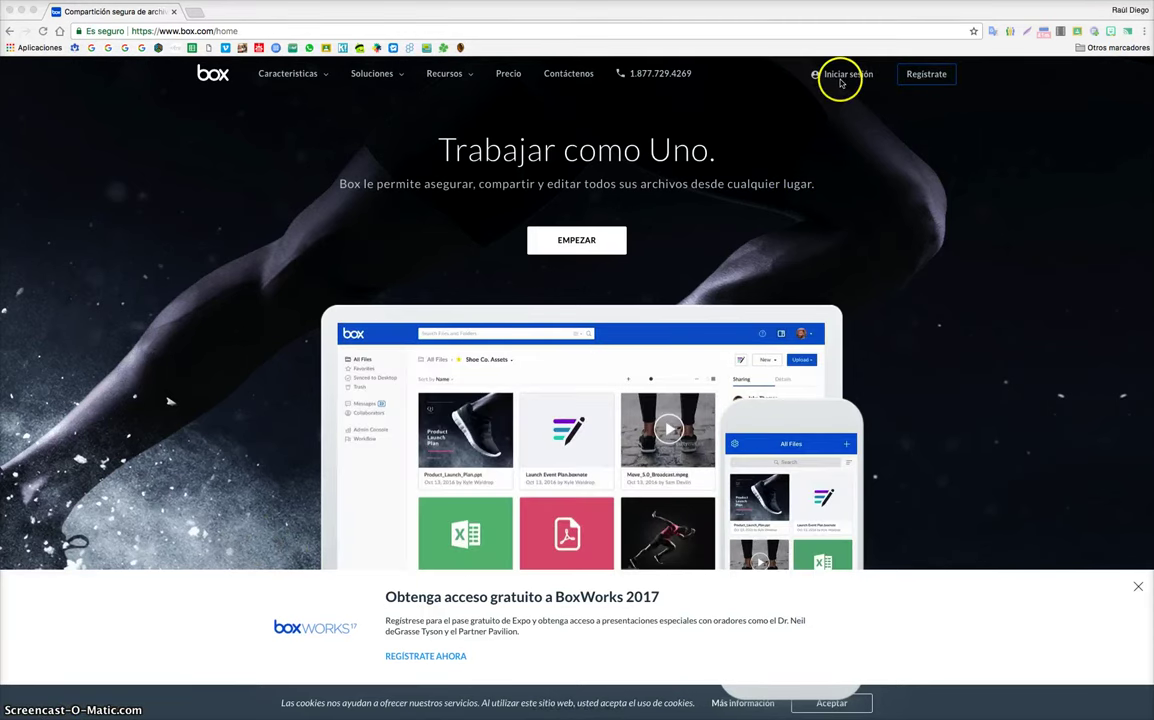
{"action": "left_click", "coordinate": [926, 84]}
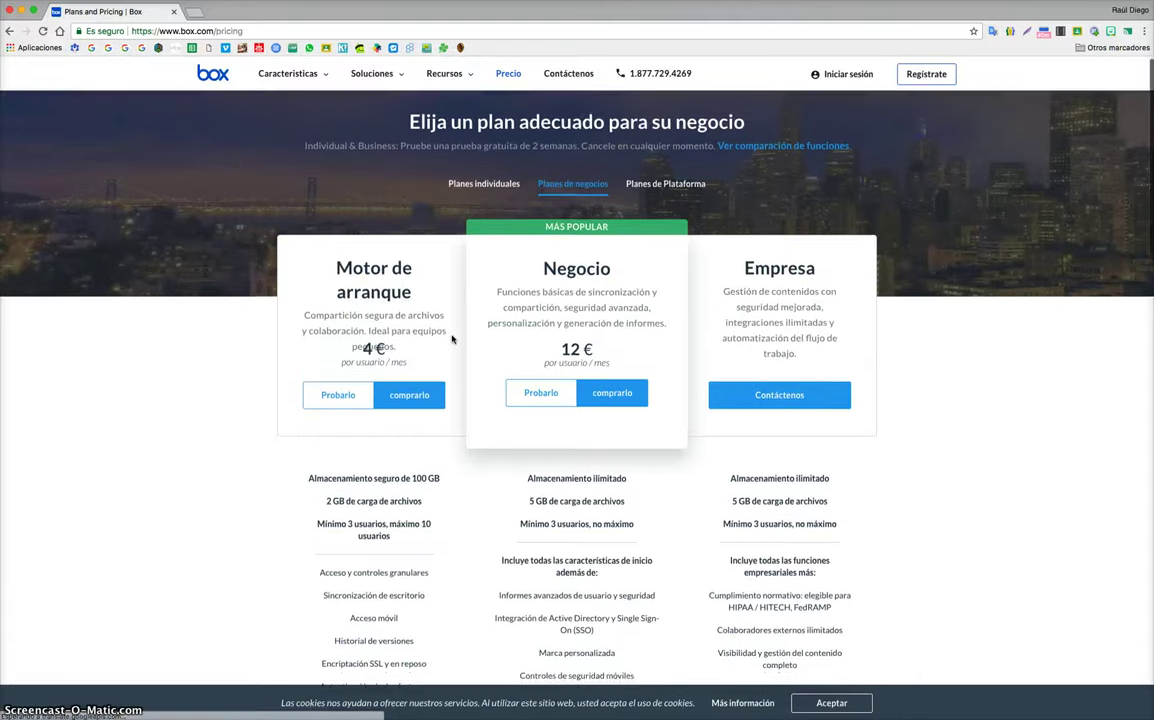
{"action": "scroll", "coordinate": [452, 339], "scroll_direction": "down", "scroll_amount": 10}
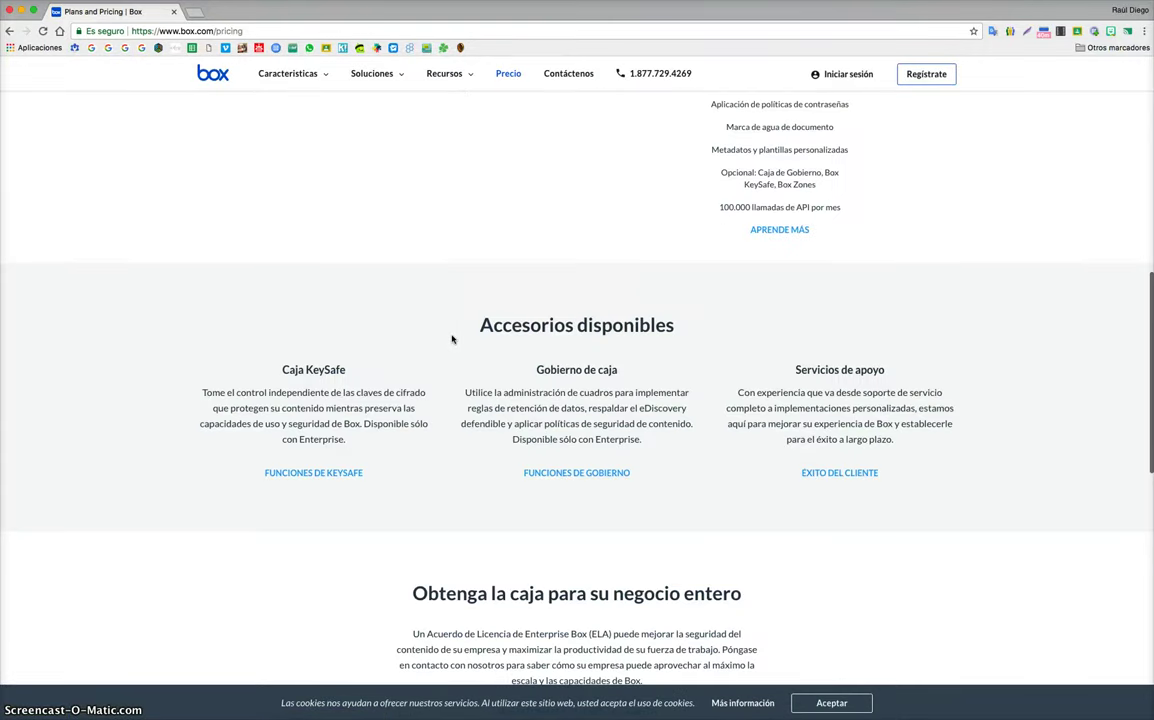
{"action": "scroll", "coordinate": [452, 339], "scroll_direction": "up", "scroll_amount": 10}
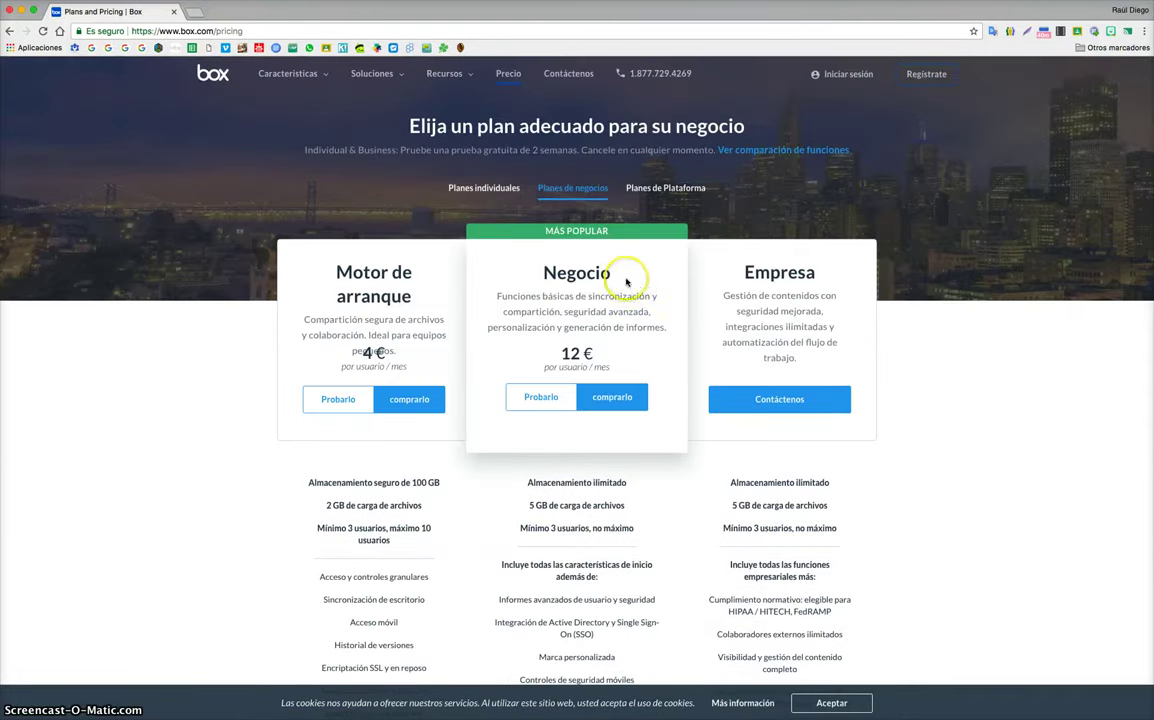
{"action": "left_click", "coordinate": [473, 188]}
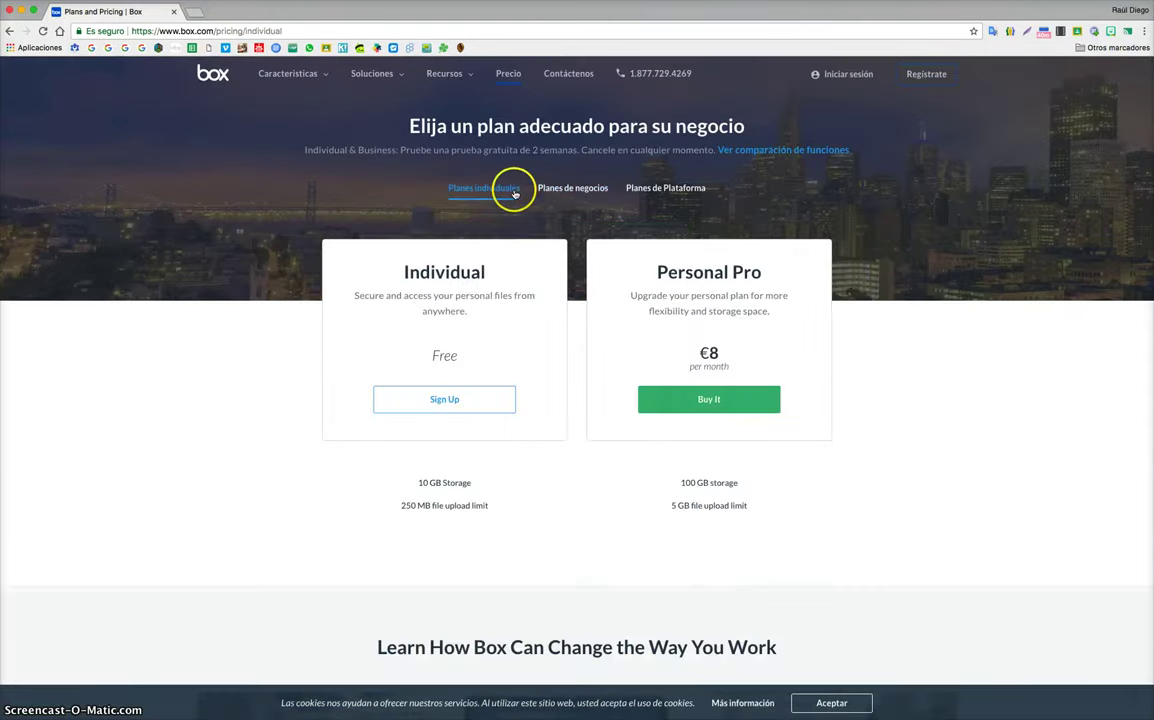
{"action": "left_click", "coordinate": [451, 400]}
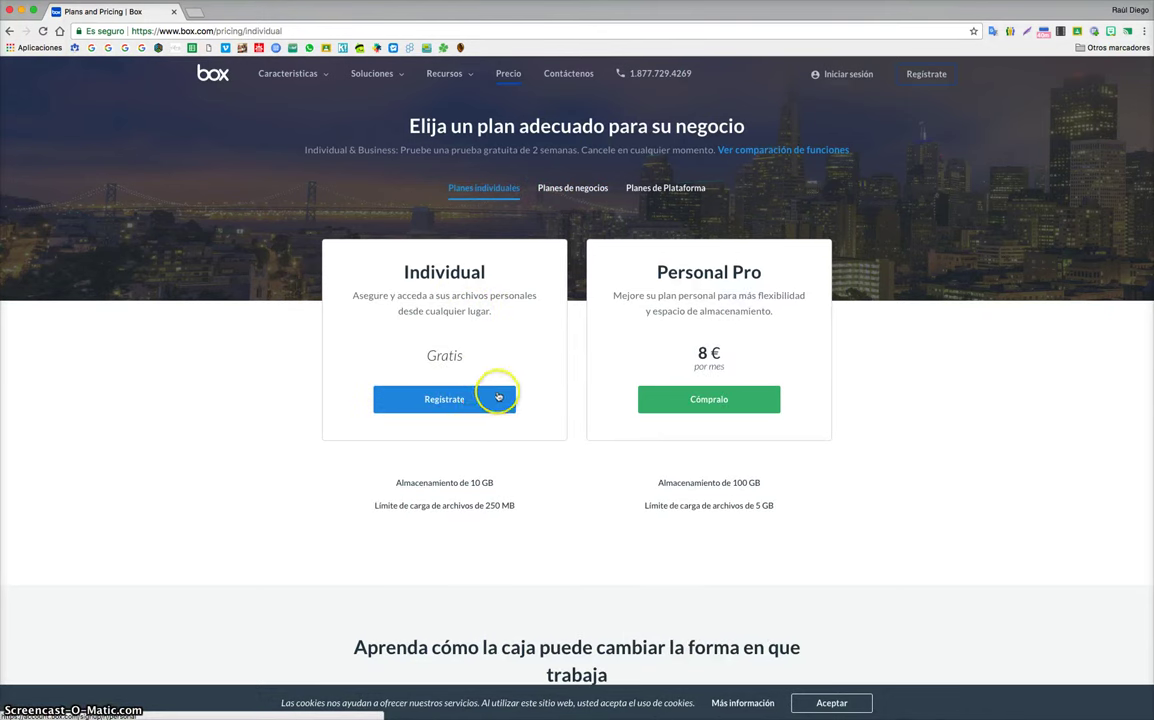
Step: Switch from sign-up to sign-in and submit the account e-mail and password
{"action": "left_click", "coordinate": [454, 405]}
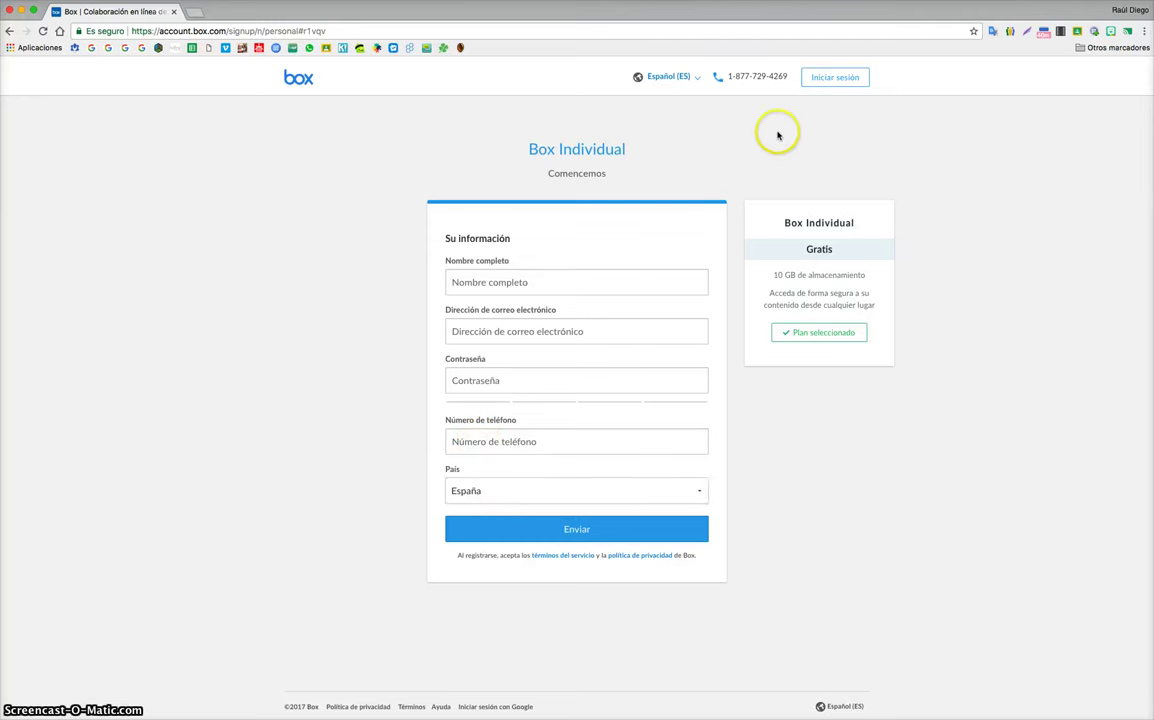
{"action": "left_click", "coordinate": [833, 77]}
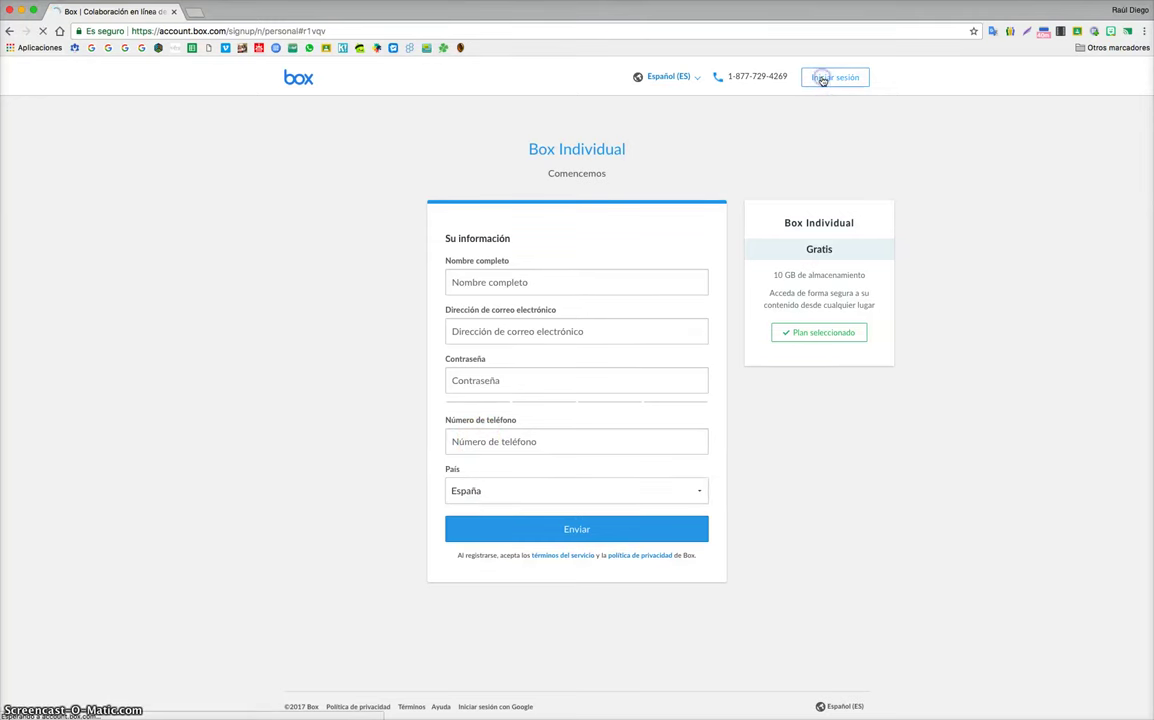
{"action": "left_click", "coordinate": [606, 220]}
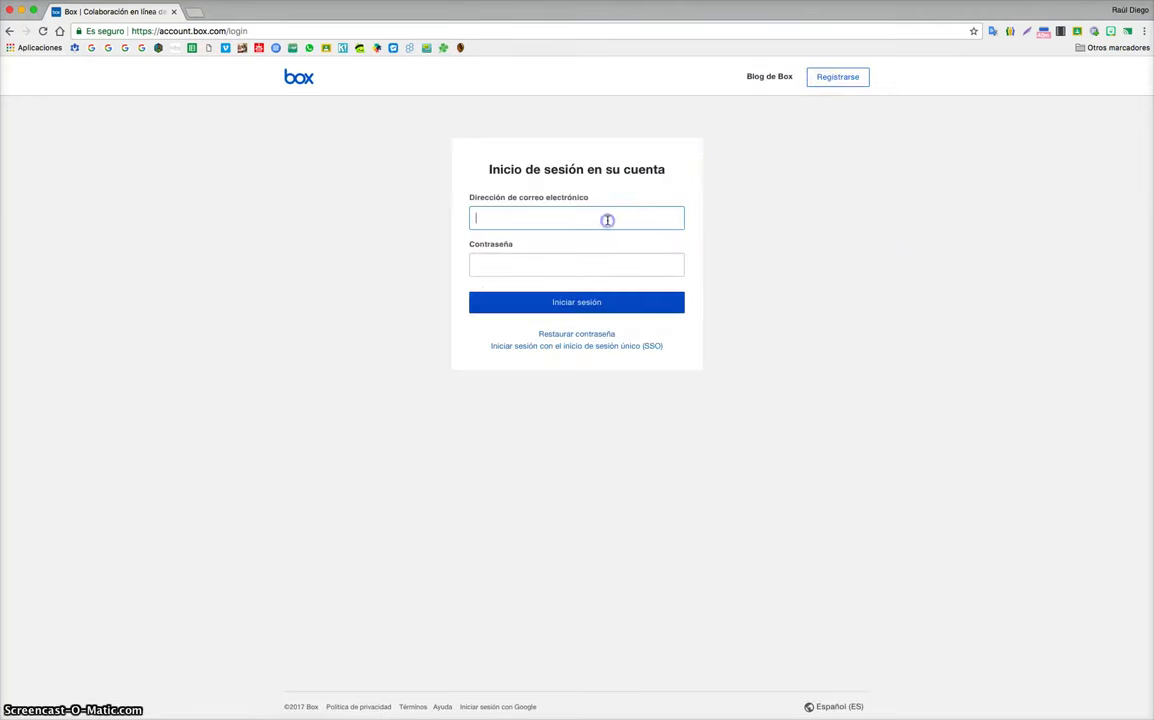
{"action": "type", "text": "r"}
{"action": "key", "text": "BackSpace"}
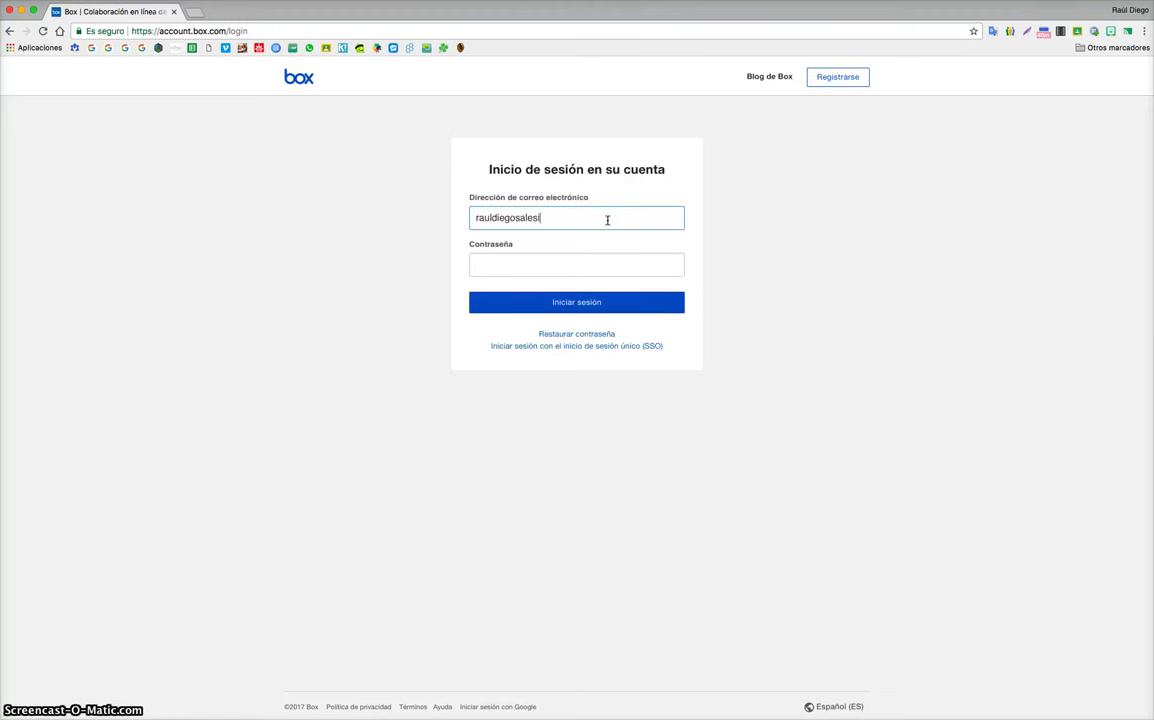
{"action": "left_click", "coordinate": [605, 260]}
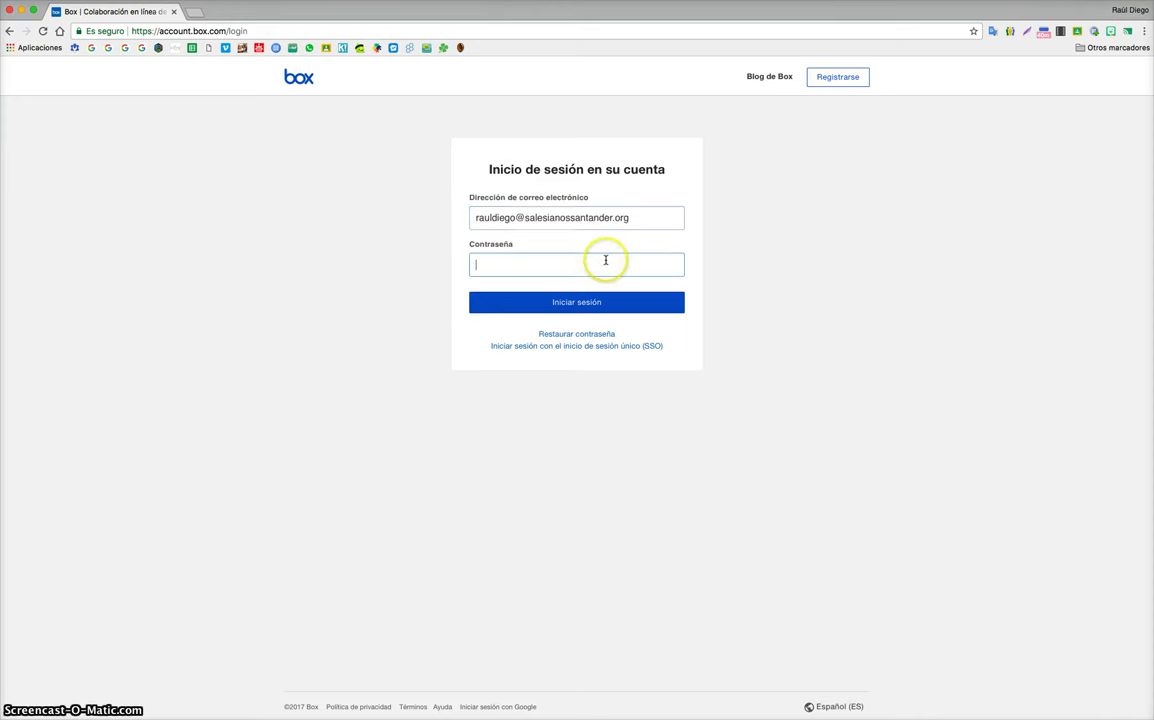
{"action": "type", "text": "••••••••"}
{"action": "key", "text": "Return"}
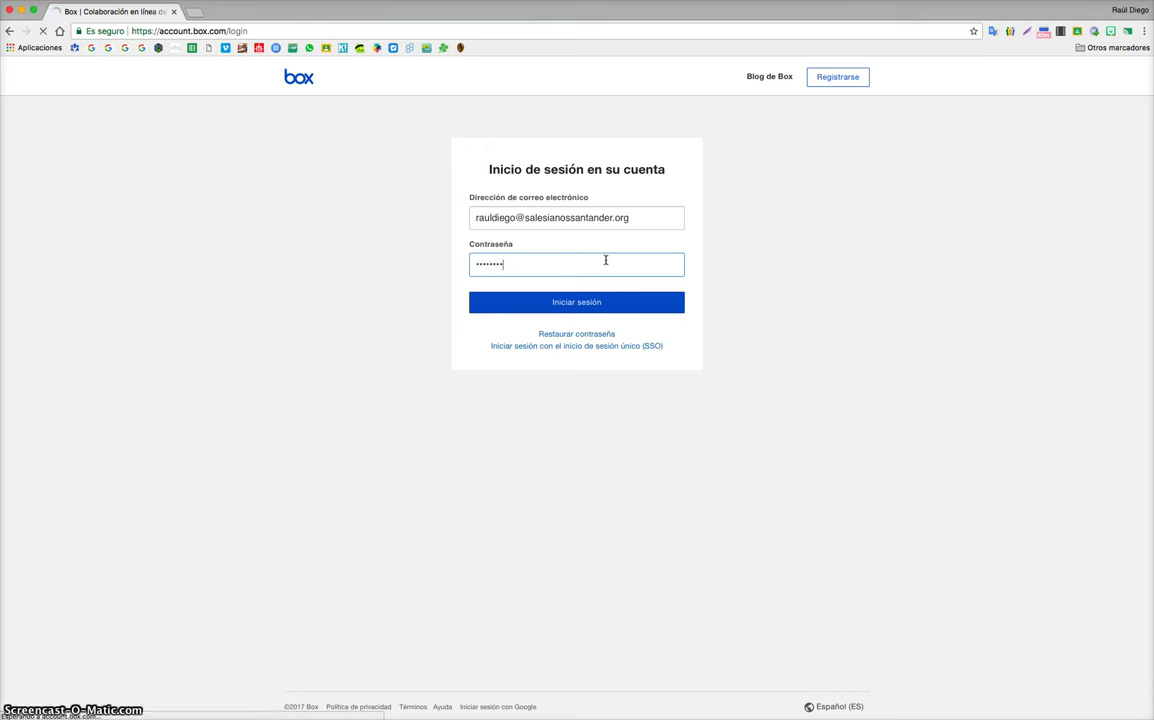
Step: After the failed attempt, re-enter the password and the CAPTCHA words to finish signing in
{"action": "left_click", "coordinate": [553, 292]}
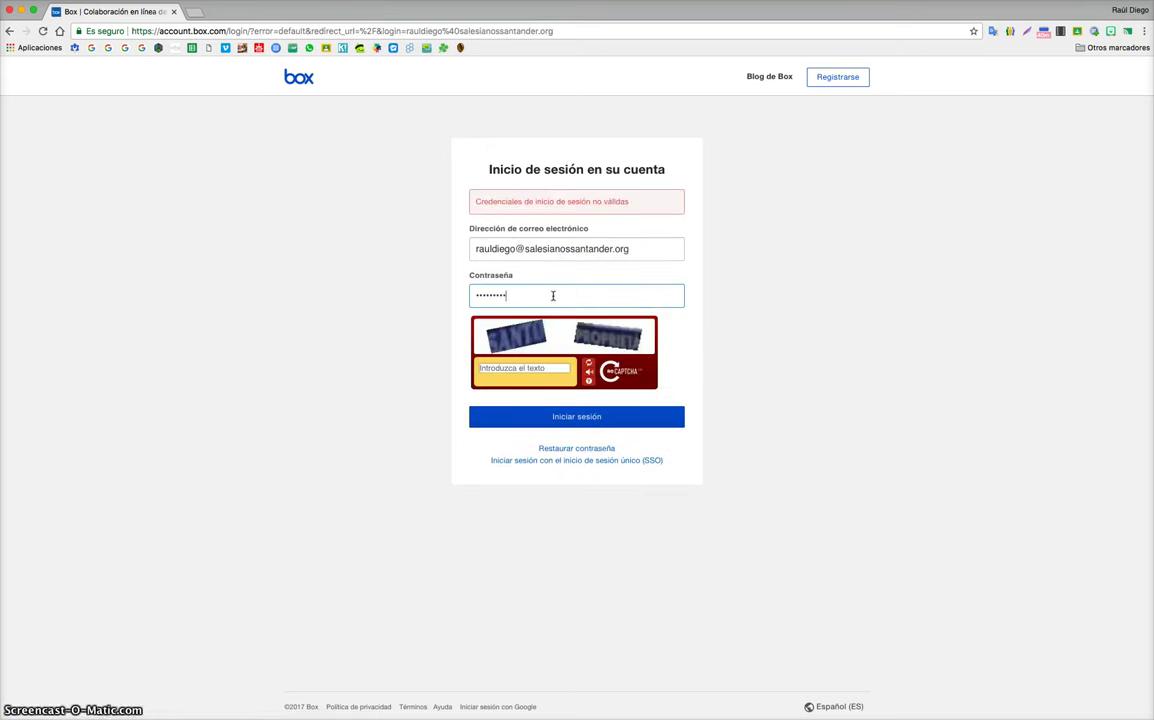
{"action": "left_click", "coordinate": [536, 369]}
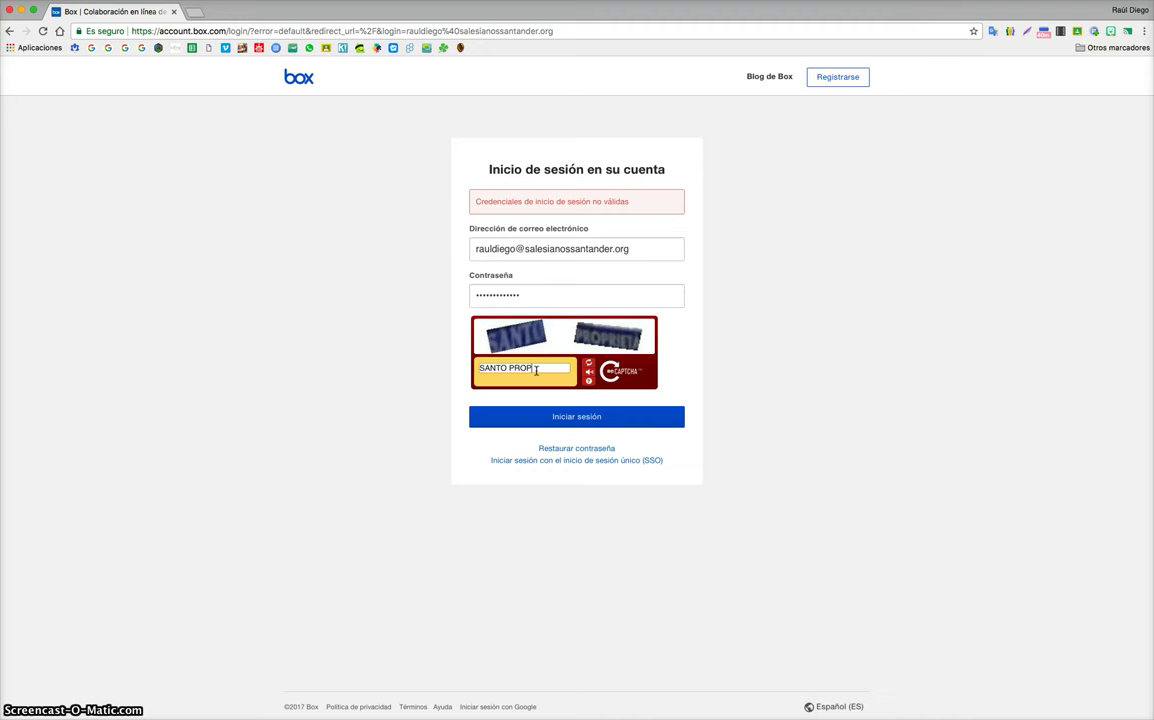
{"action": "type", "text": "SANTO PROPHETA"}
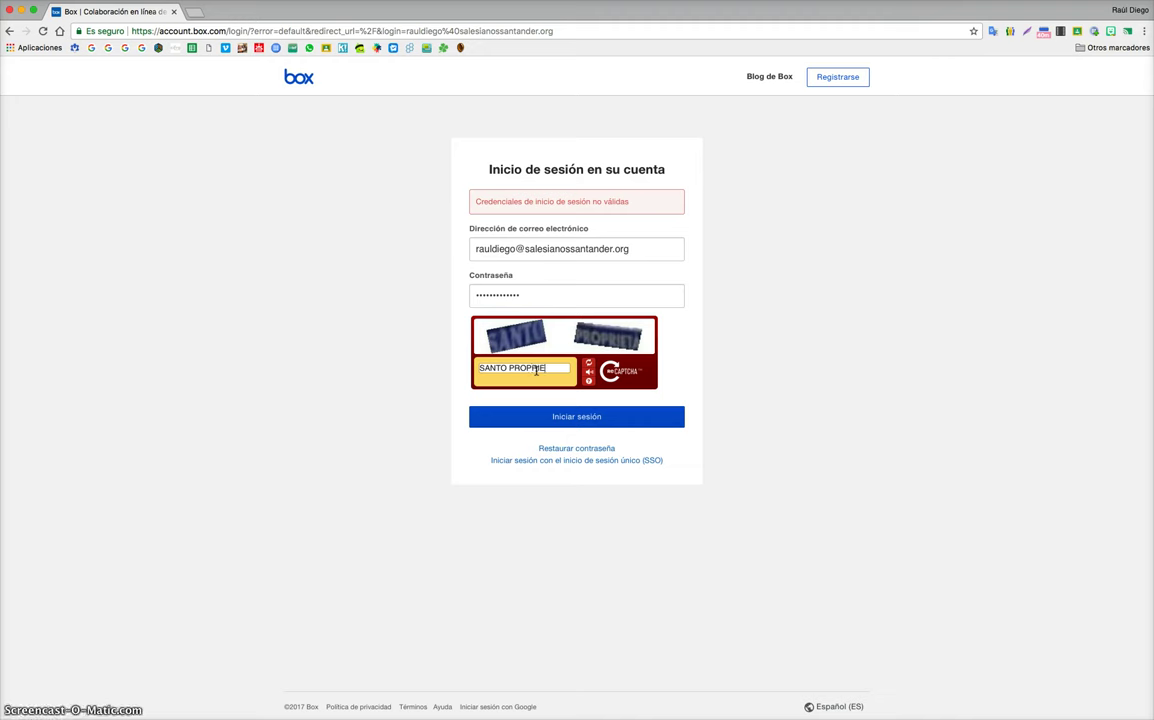
{"action": "left_click", "coordinate": [594, 416]}
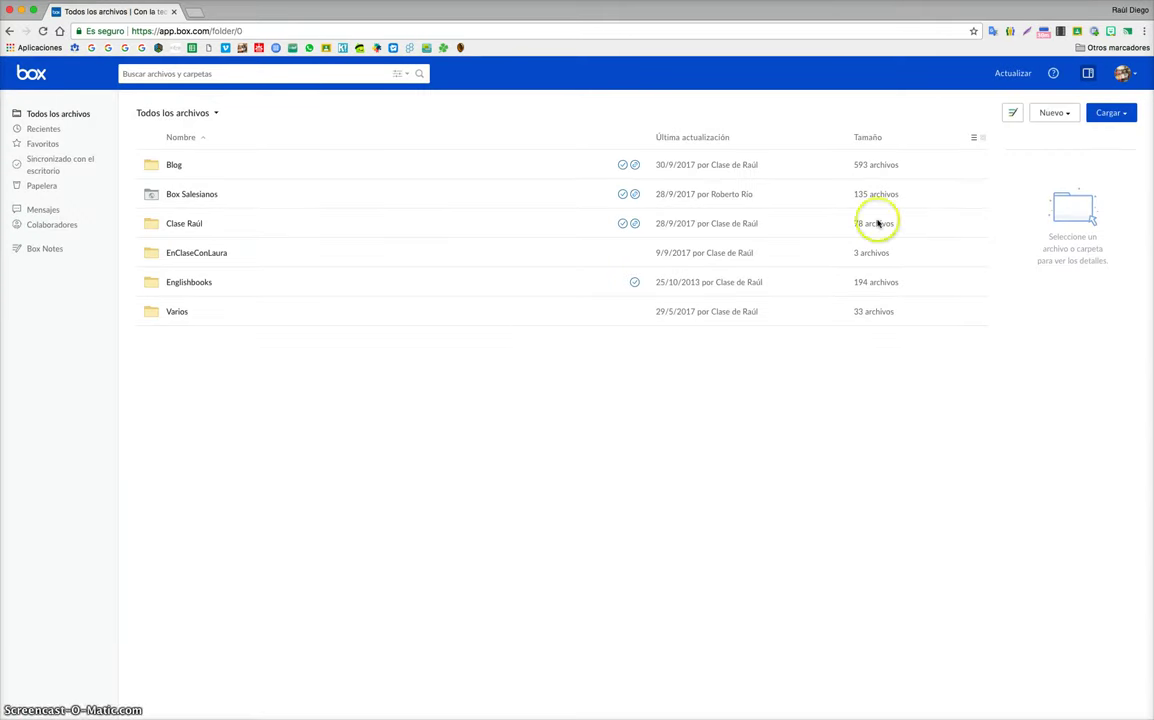
Step: Create a new folder named PRUEBA with Edición permission via Nuevo > Carpeta
{"action": "left_click", "coordinate": [1050, 113]}
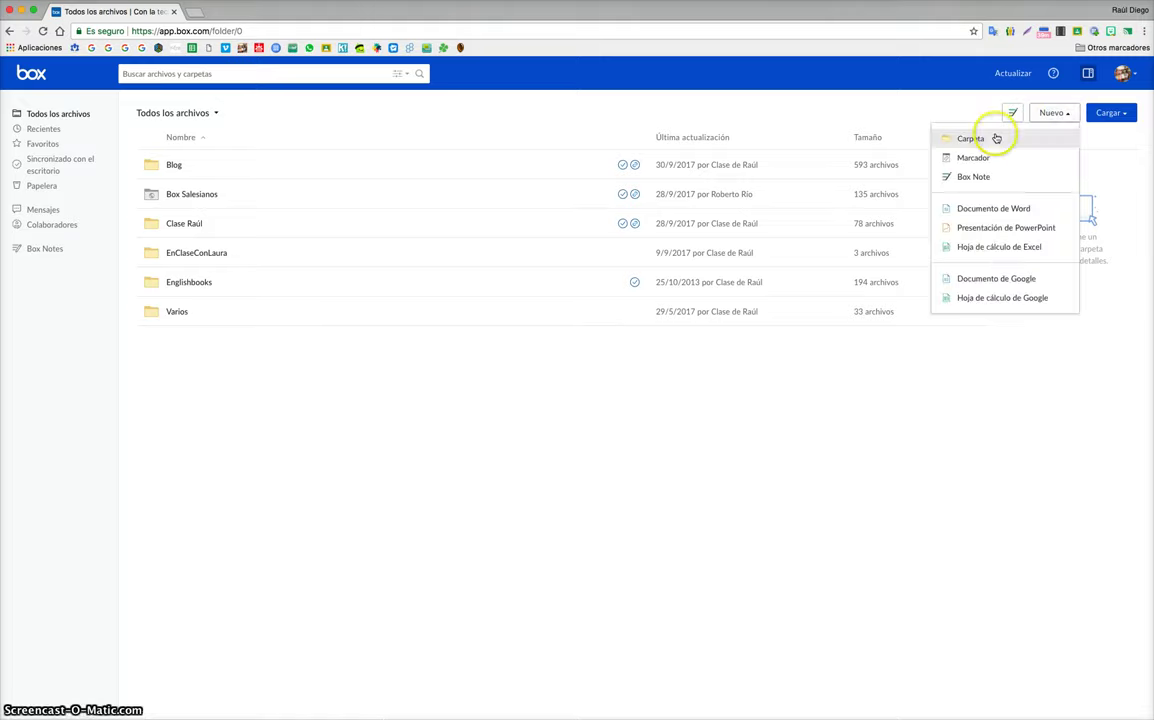
{"action": "left_click", "coordinate": [996, 138]}
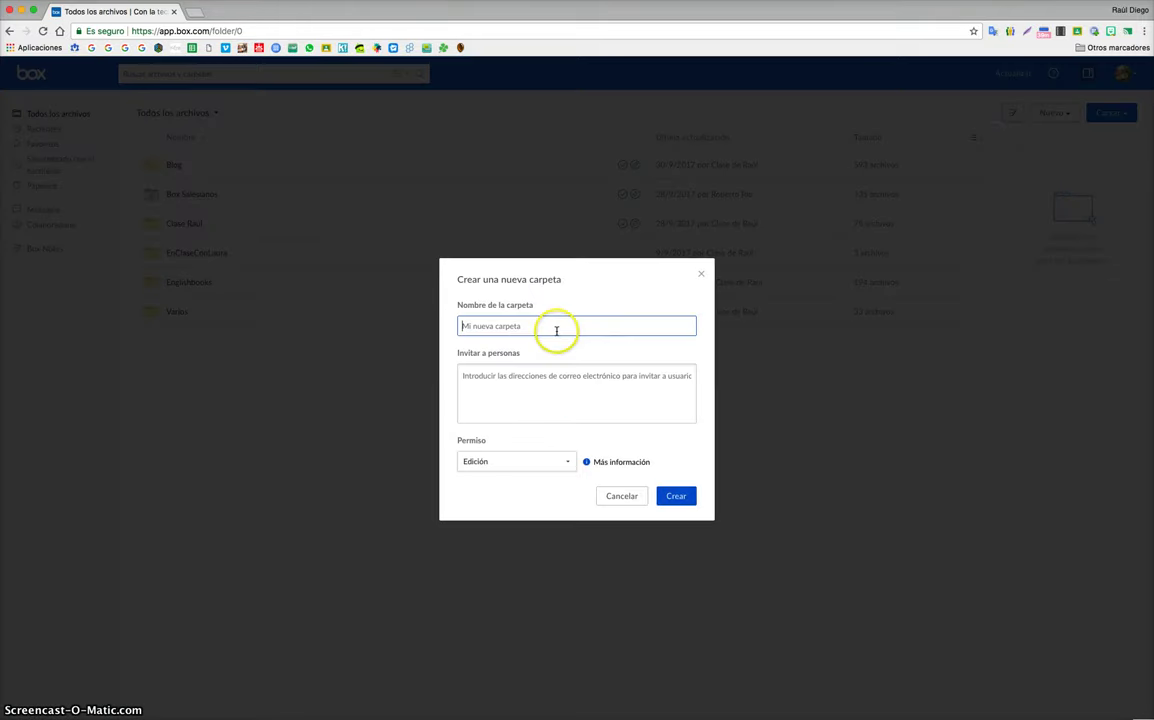
{"action": "left_click", "coordinate": [560, 327]}
{"action": "type", "text": "PRUEBA"}
{"action": "left_click", "coordinate": [550, 462]}
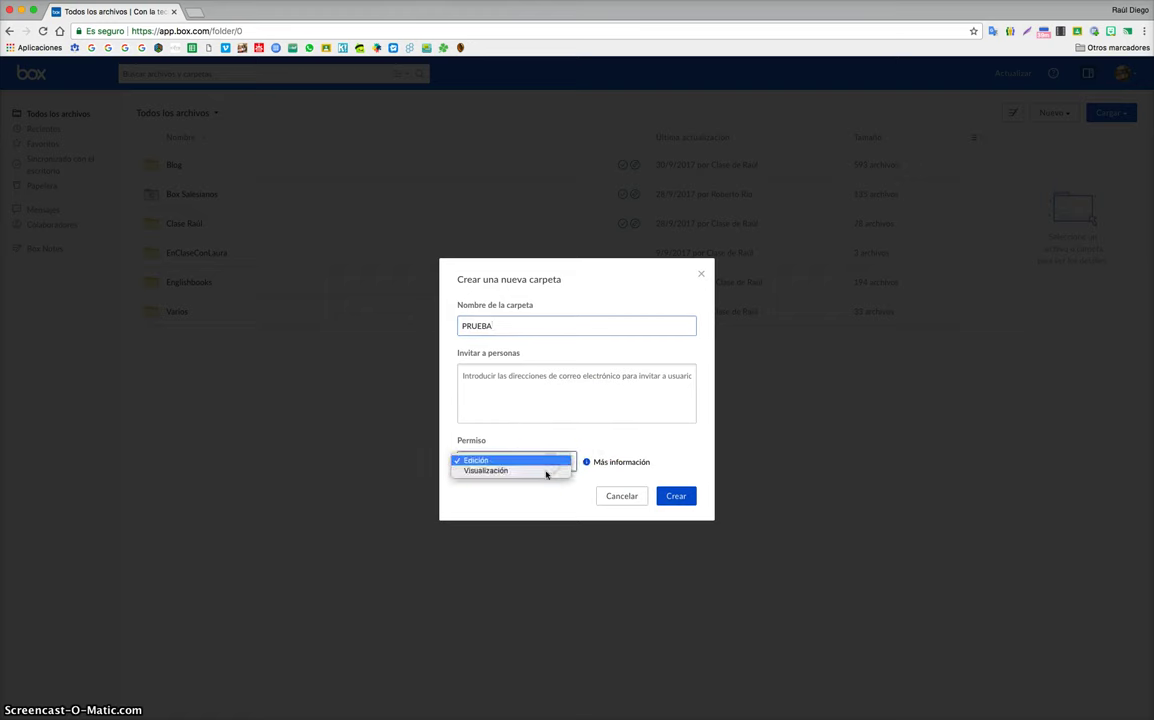
{"action": "left_click", "coordinate": [674, 495]}
{"action": "left_click", "coordinate": [675, 496]}
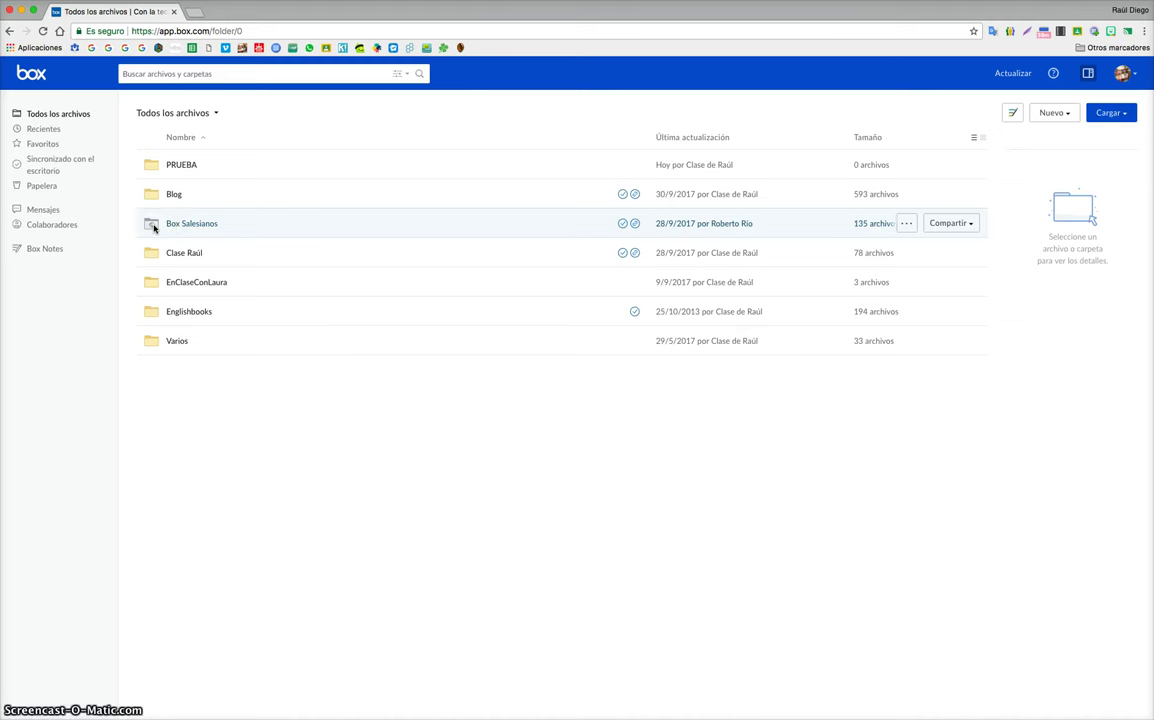
{"action": "left_click", "coordinate": [154, 227]}
{"action": "left_click", "coordinate": [101, 121]}
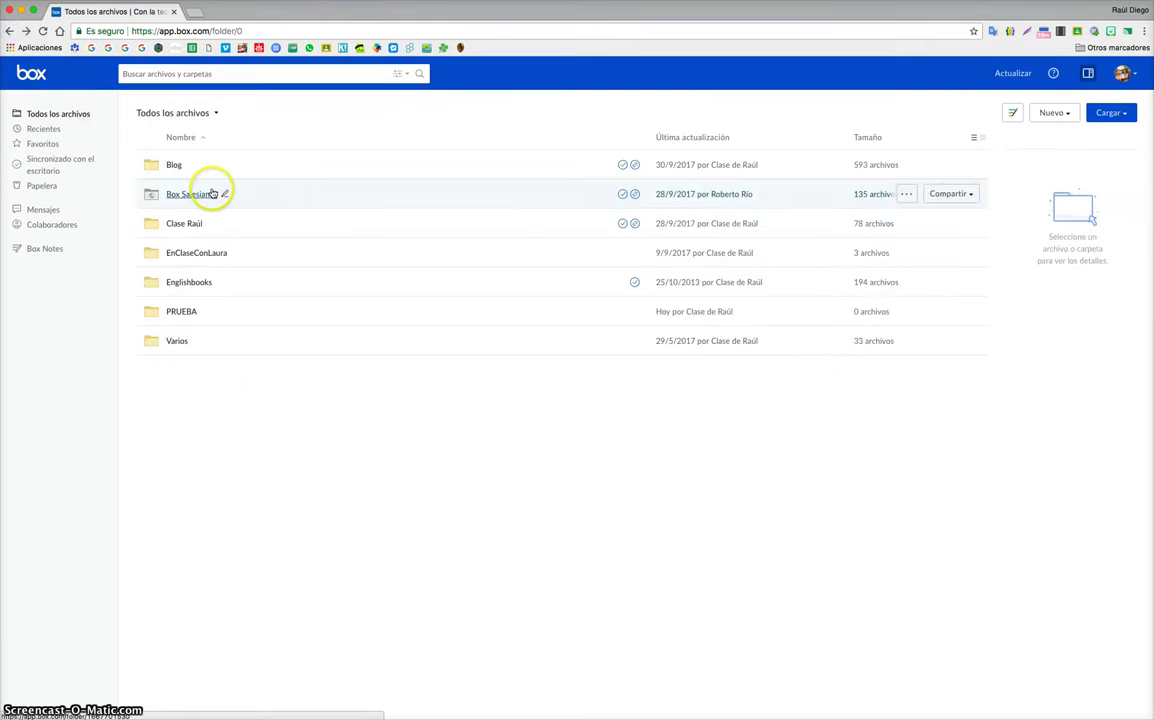
{"action": "left_click", "coordinate": [212, 193]}
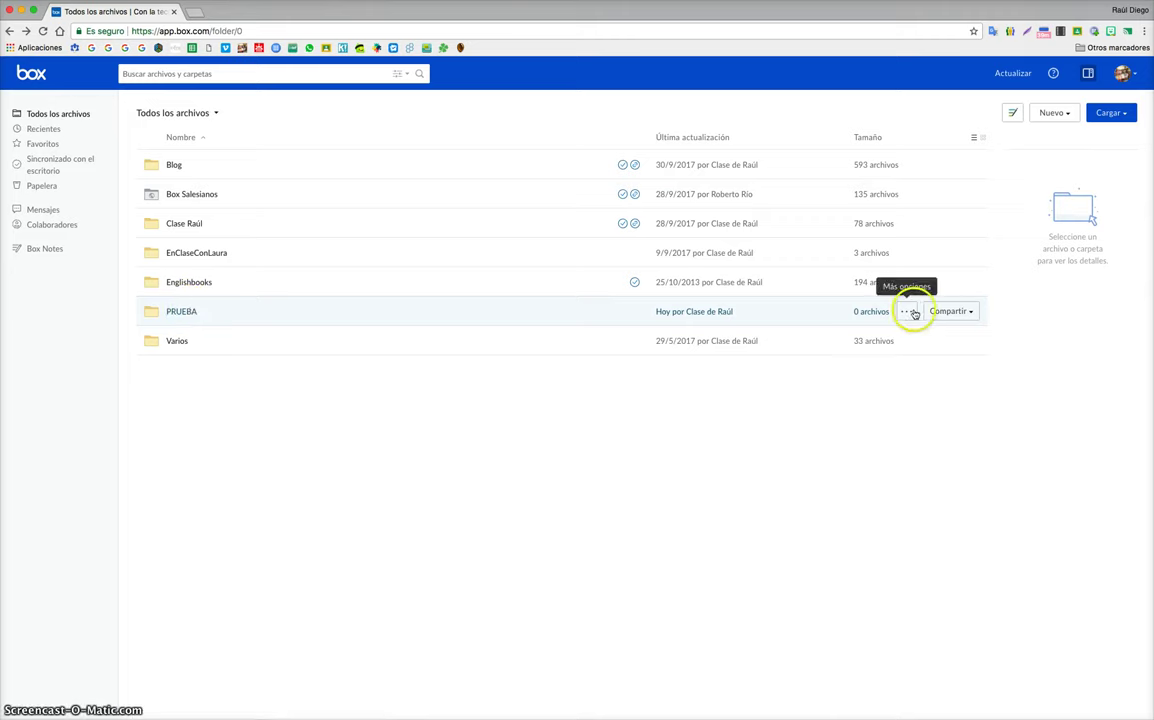
{"action": "left_click", "coordinate": [945, 312]}
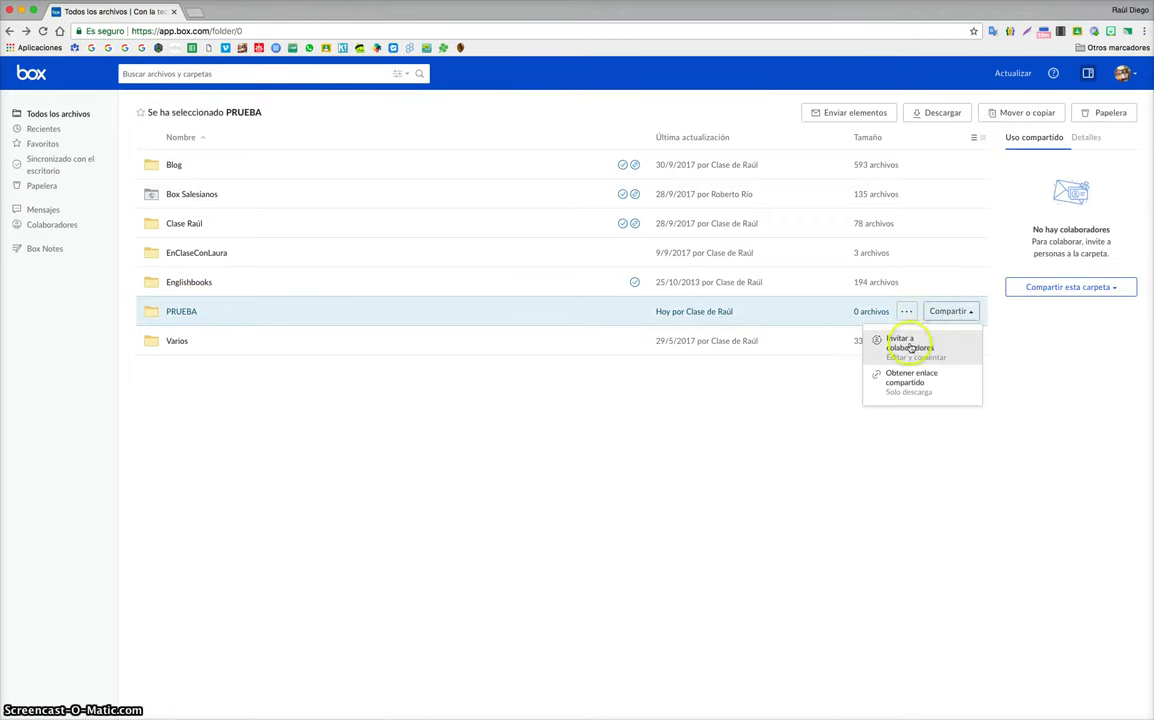
{"action": "left_click", "coordinate": [909, 345]}
{"action": "left_click", "coordinate": [512, 376]}
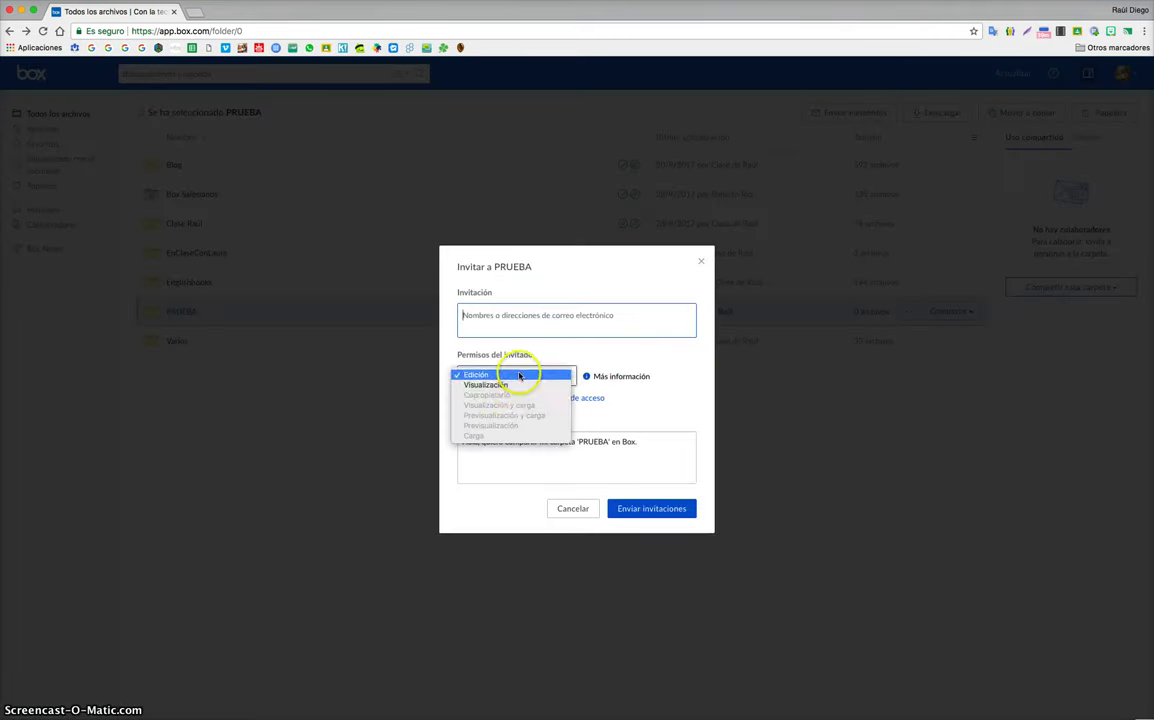
{"action": "left_click", "coordinate": [494, 311]}
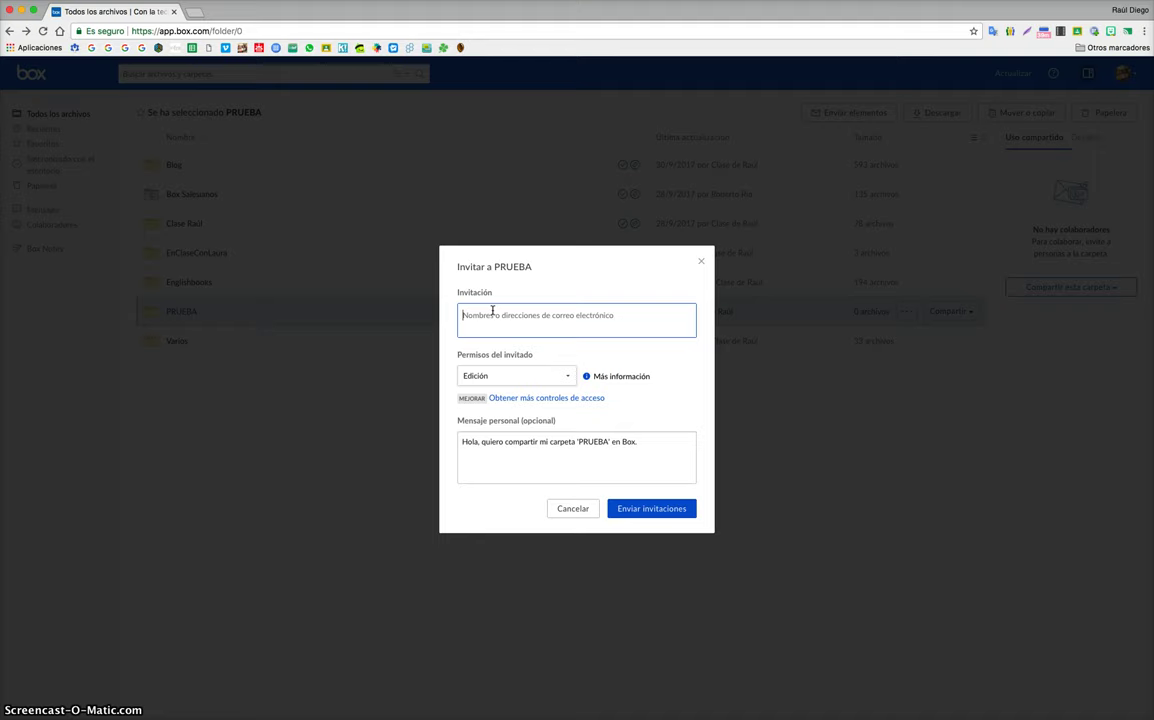
{"action": "left_click", "coordinate": [573, 508]}
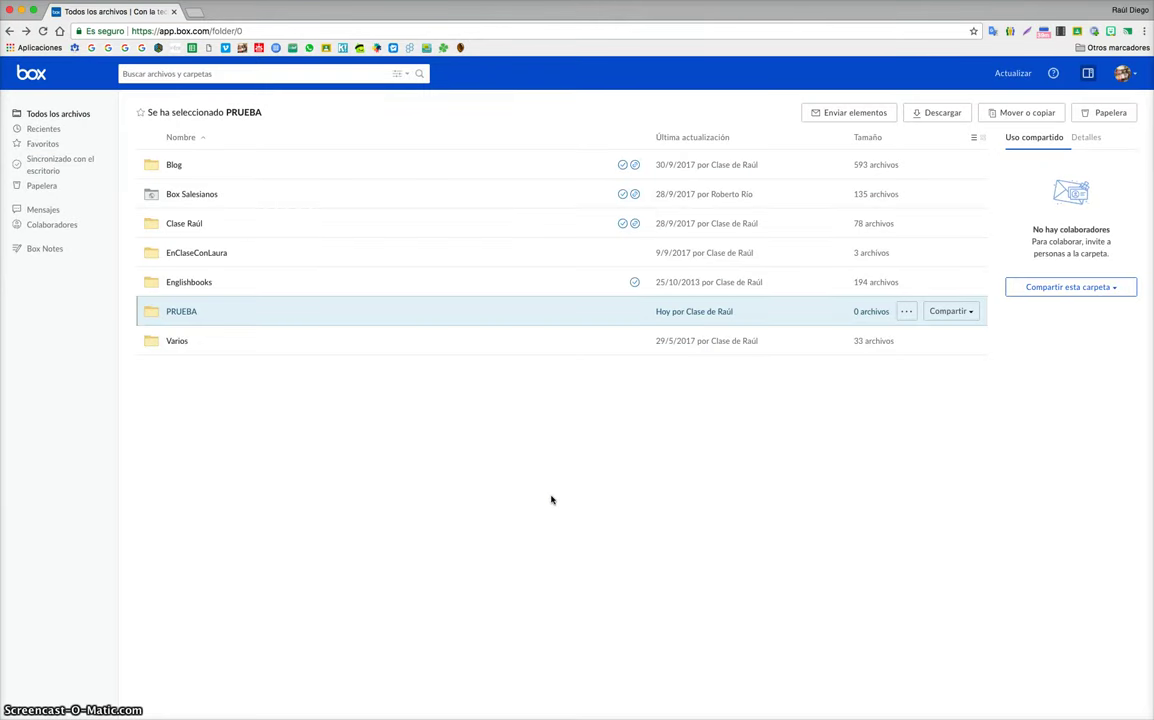
{"action": "left_click", "coordinate": [484, 434]}
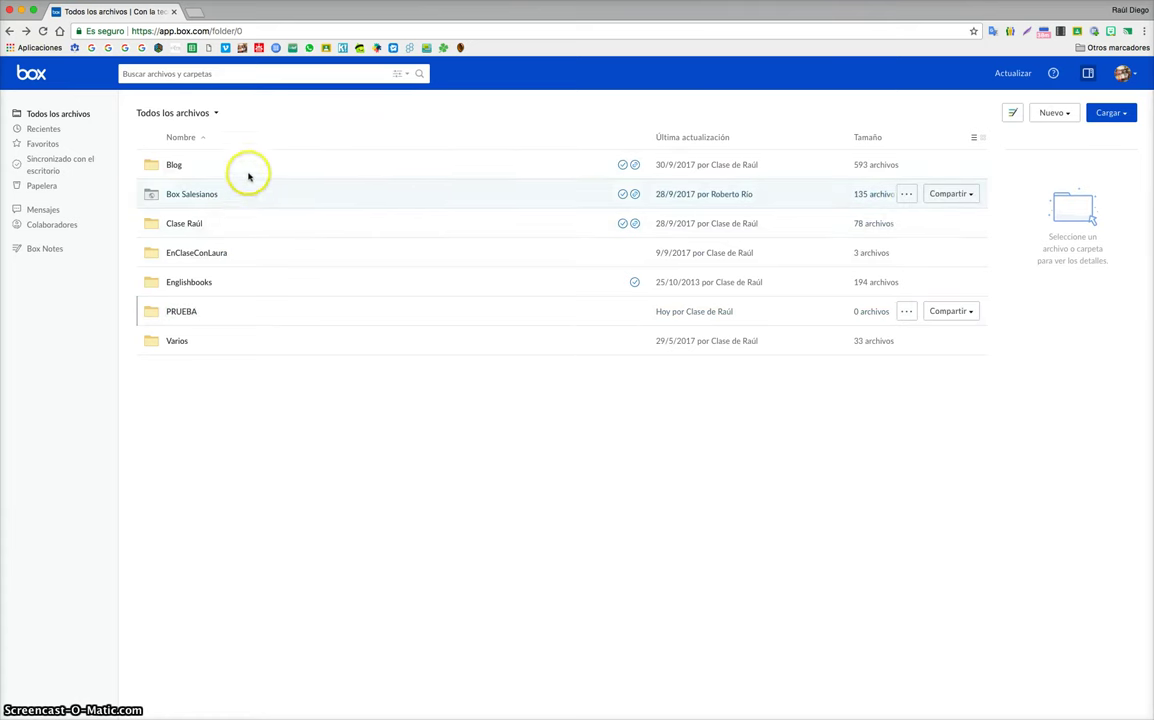
{"action": "left_click", "coordinate": [249, 312]}
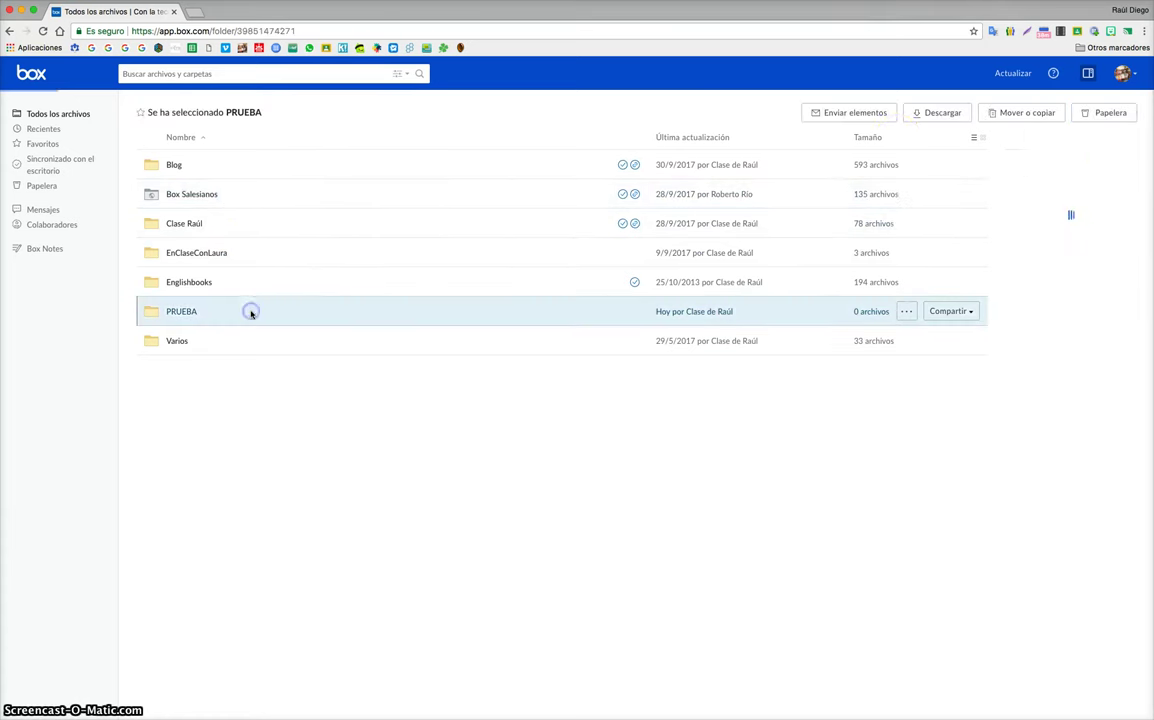
{"action": "left_click", "coordinate": [1048, 113]}
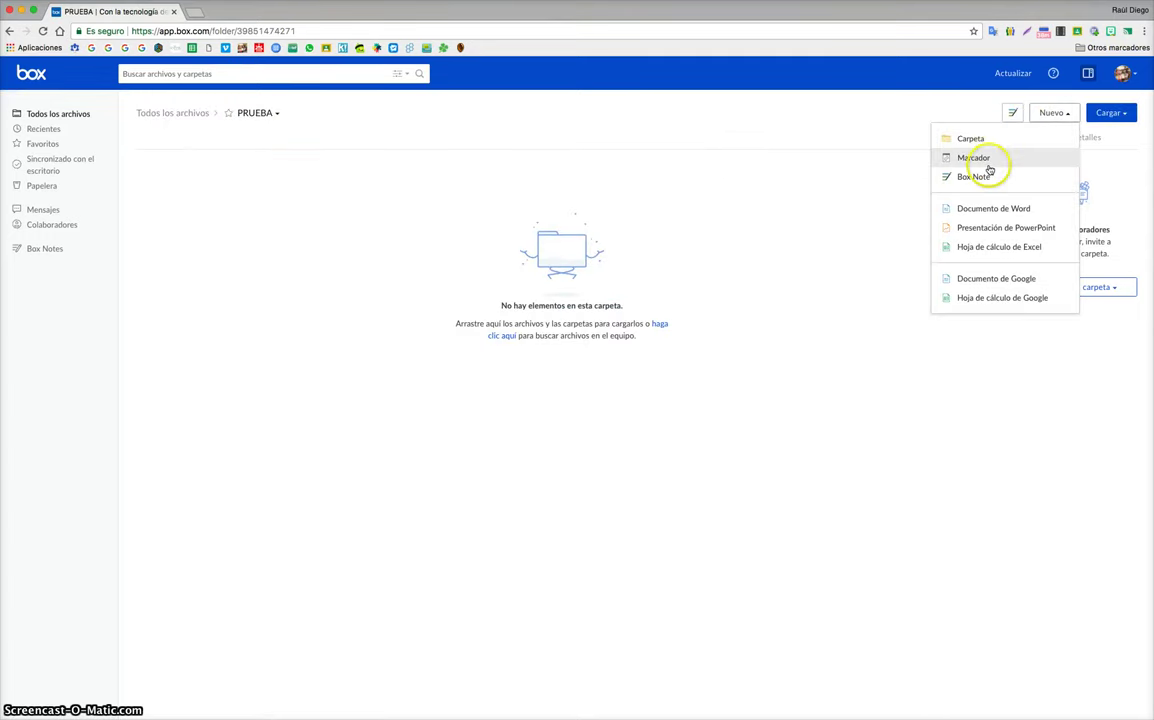
{"action": "left_click", "coordinate": [1110, 113]}
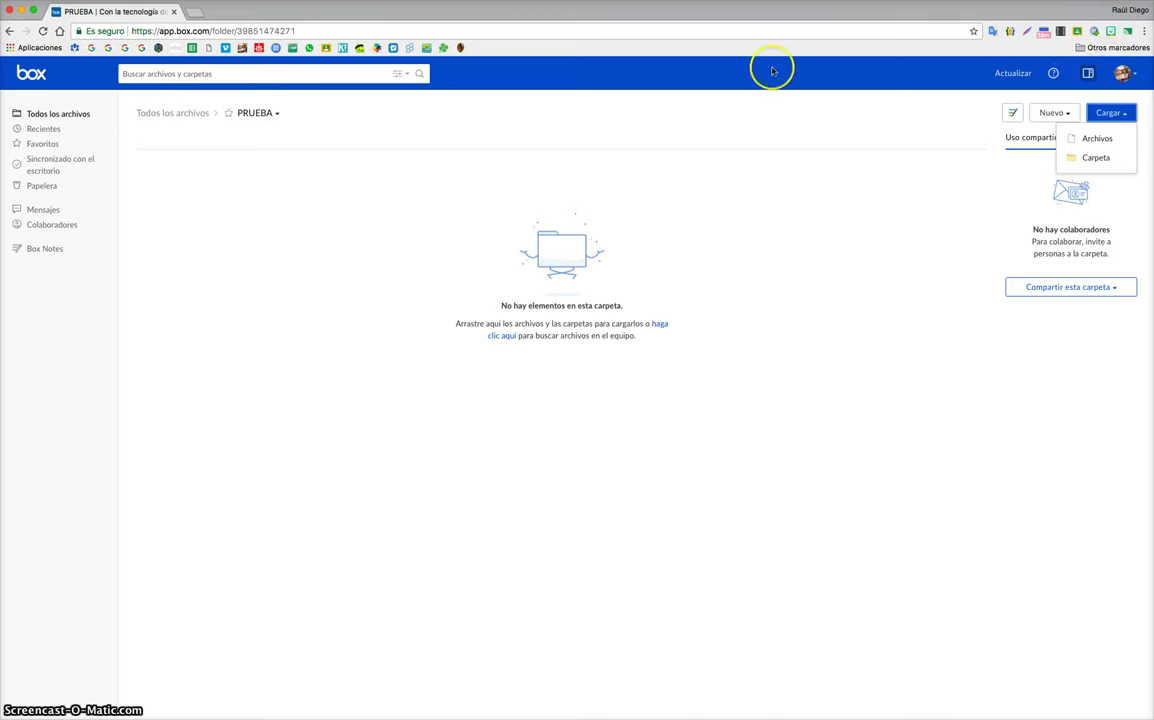
{"action": "left_click", "coordinate": [181, 112]}
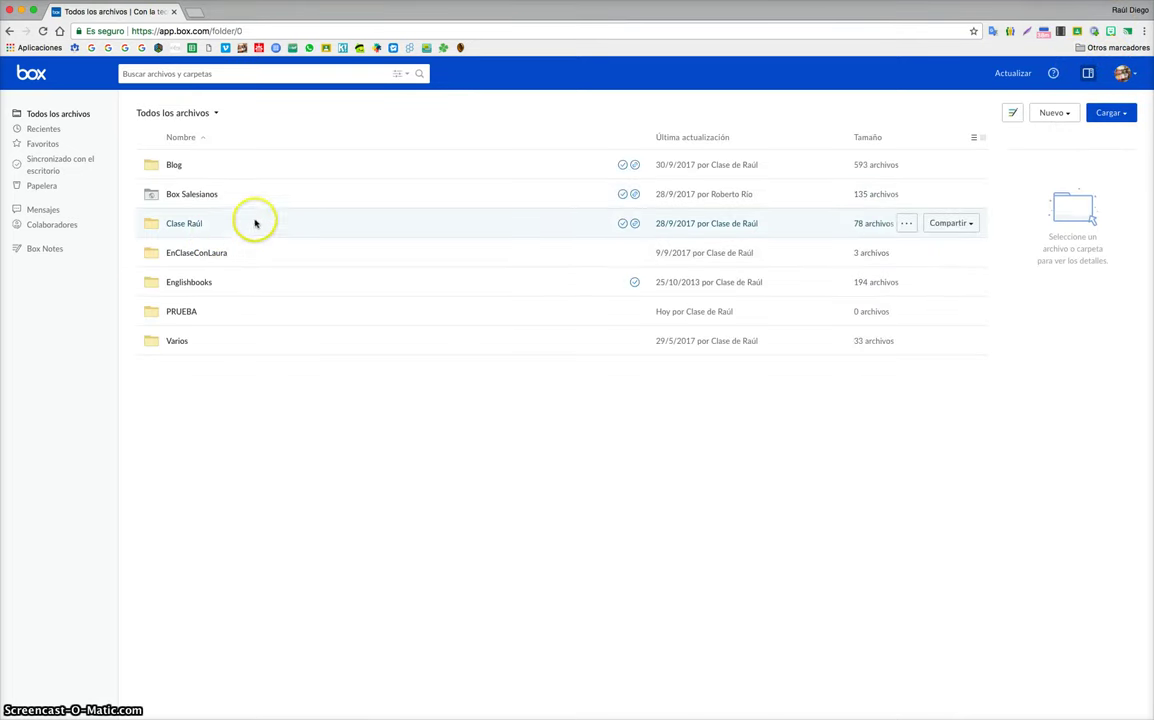
{"action": "left_click", "coordinate": [255, 223]}
{"action": "double_click", "coordinate": [258, 170]}
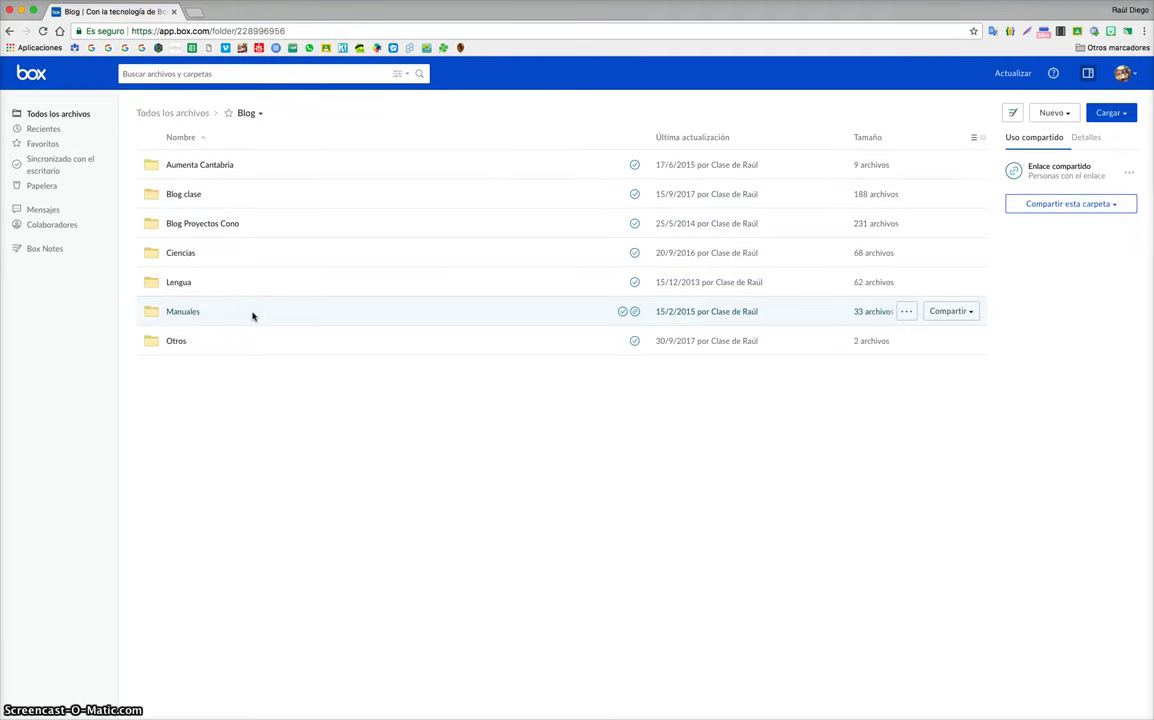
Step: Open Blog's Manuales folder and scroll through PDFs such as Blogger.pdf, Box.pdf and Drive.pdf
{"action": "left_click", "coordinate": [238, 315]}
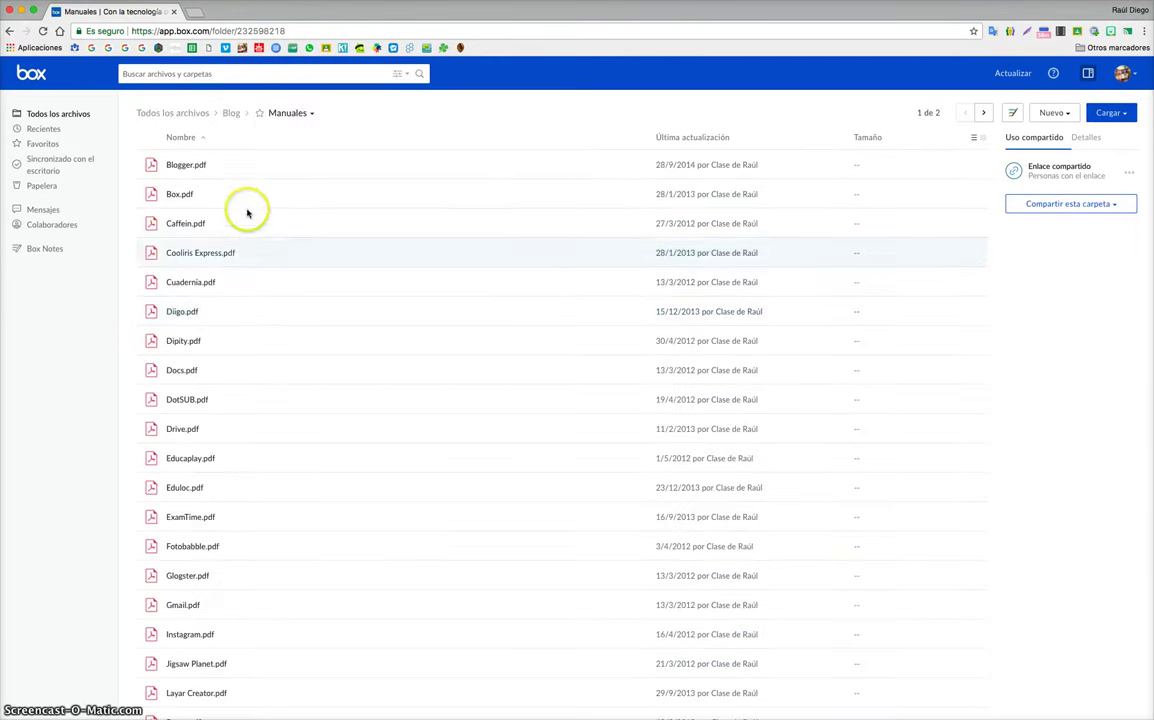
{"action": "scroll", "coordinate": [258, 268], "scroll_direction": "down", "scroll_amount": 3}
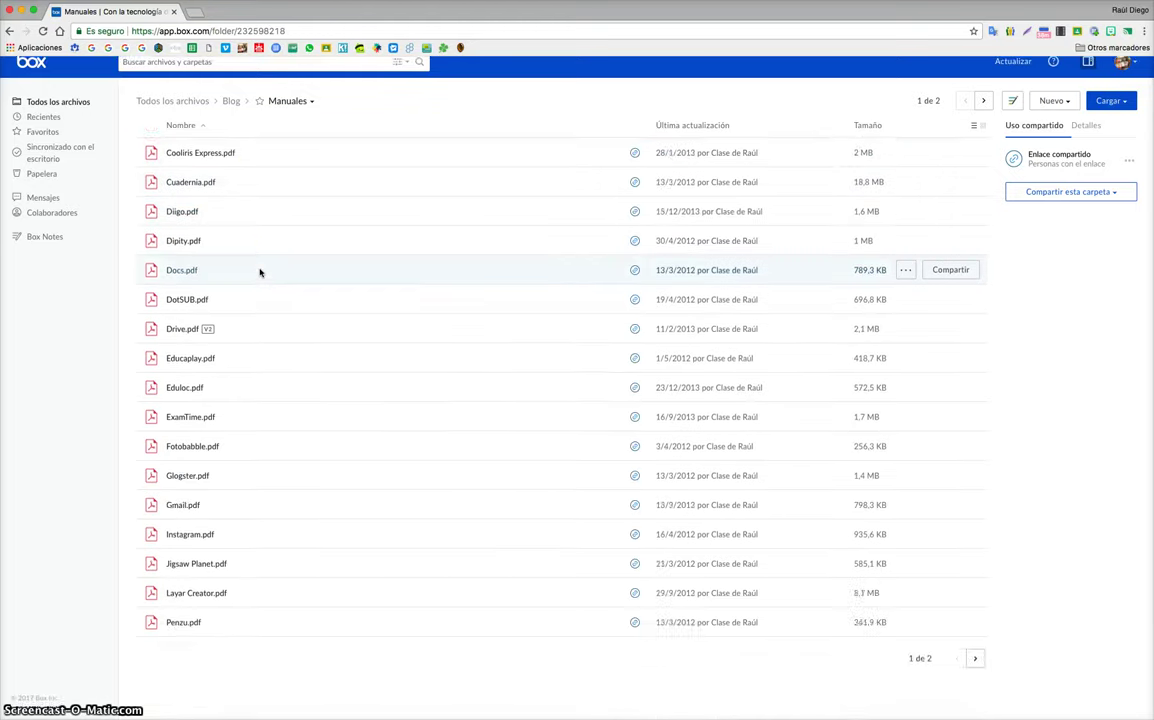
{"action": "scroll", "coordinate": [258, 270], "scroll_direction": "up", "scroll_amount": 3}
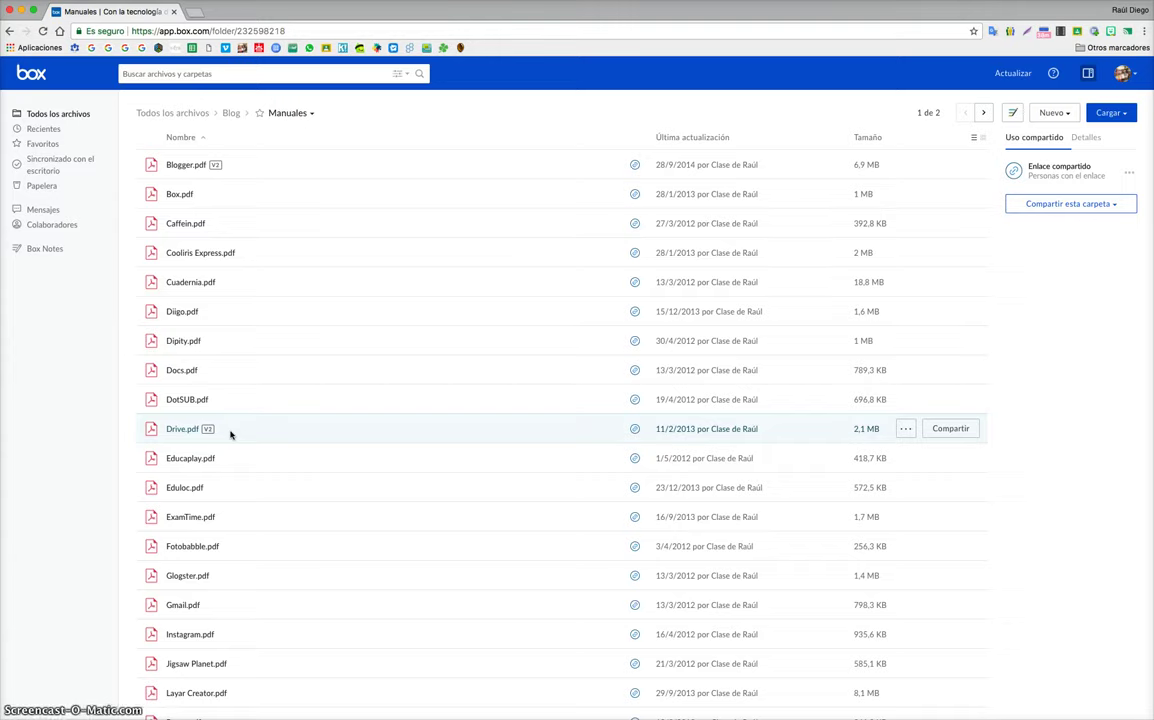
{"action": "scroll", "coordinate": [230, 434], "scroll_direction": "down", "scroll_amount": 3}
{"action": "scroll", "coordinate": [497, 654], "scroll_direction": "up", "scroll_amount": 5}
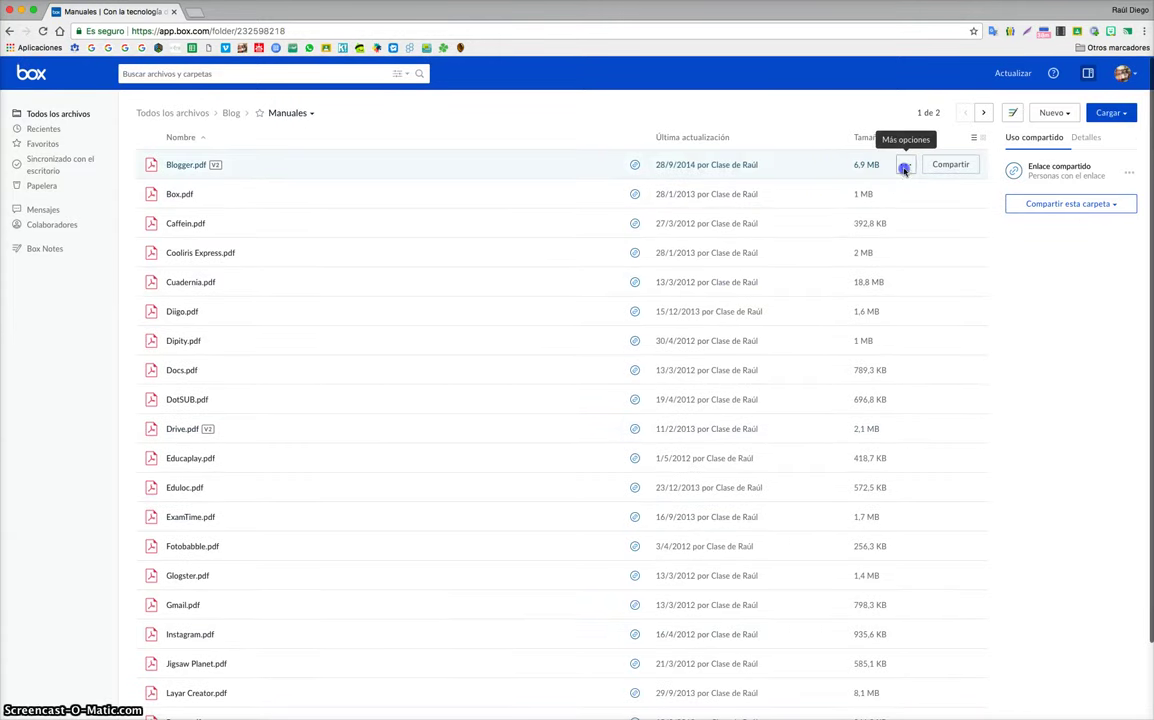
Step: Get Blogger.pdf's shared link, close that dialog, and reopen the file's ··· menu
{"action": "left_click", "coordinate": [904, 167]}
{"action": "left_click", "coordinate": [845, 188]}
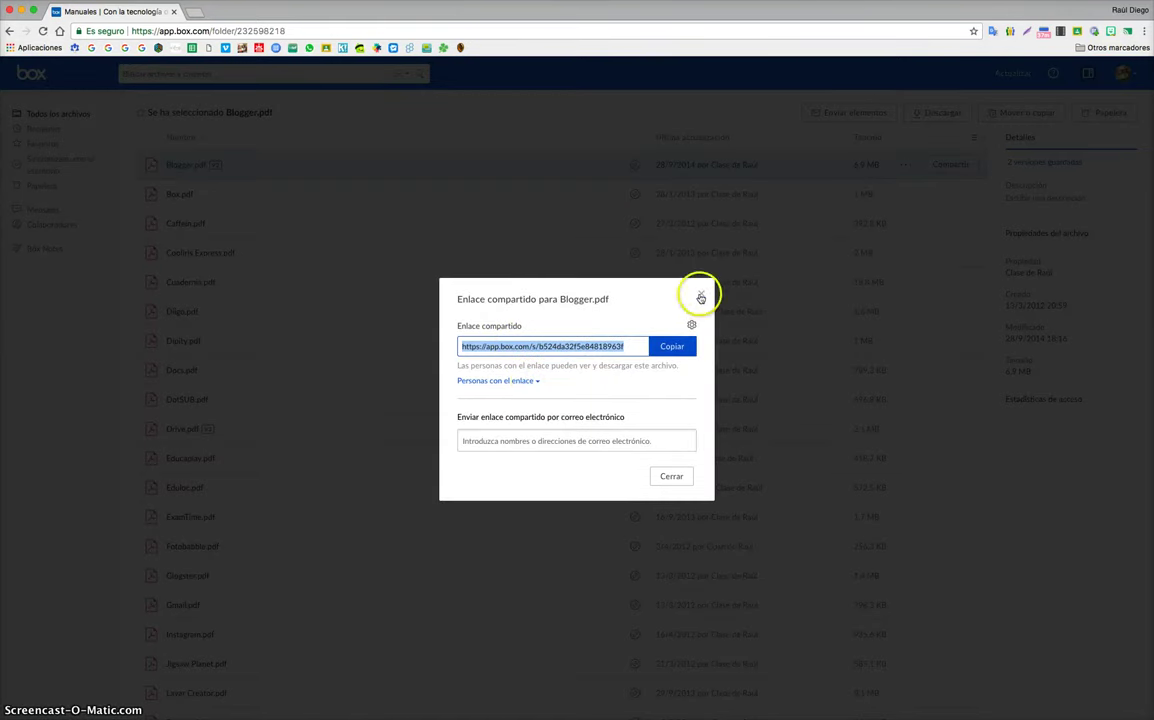
{"action": "left_click", "coordinate": [701, 293]}
{"action": "left_click", "coordinate": [907, 166]}
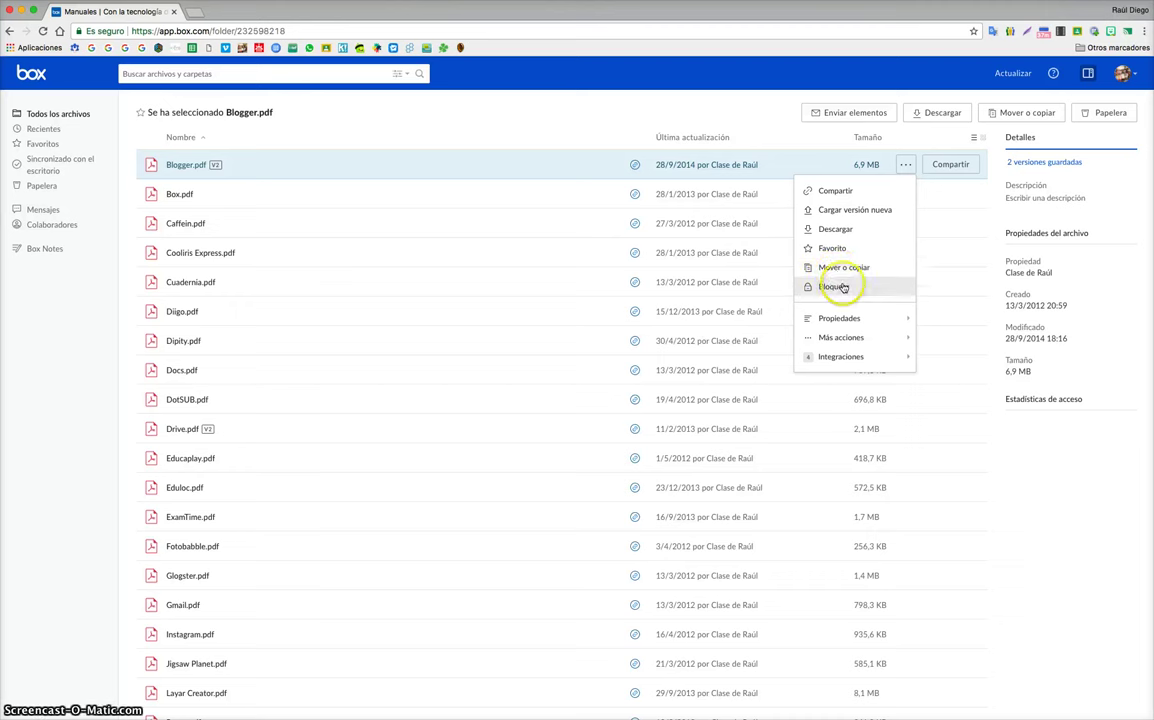
Step: Choose Más acciones > Widget integrado to show Blogger.pdf's iframe embed code
{"action": "mouse_move", "coordinate": [853, 321]}
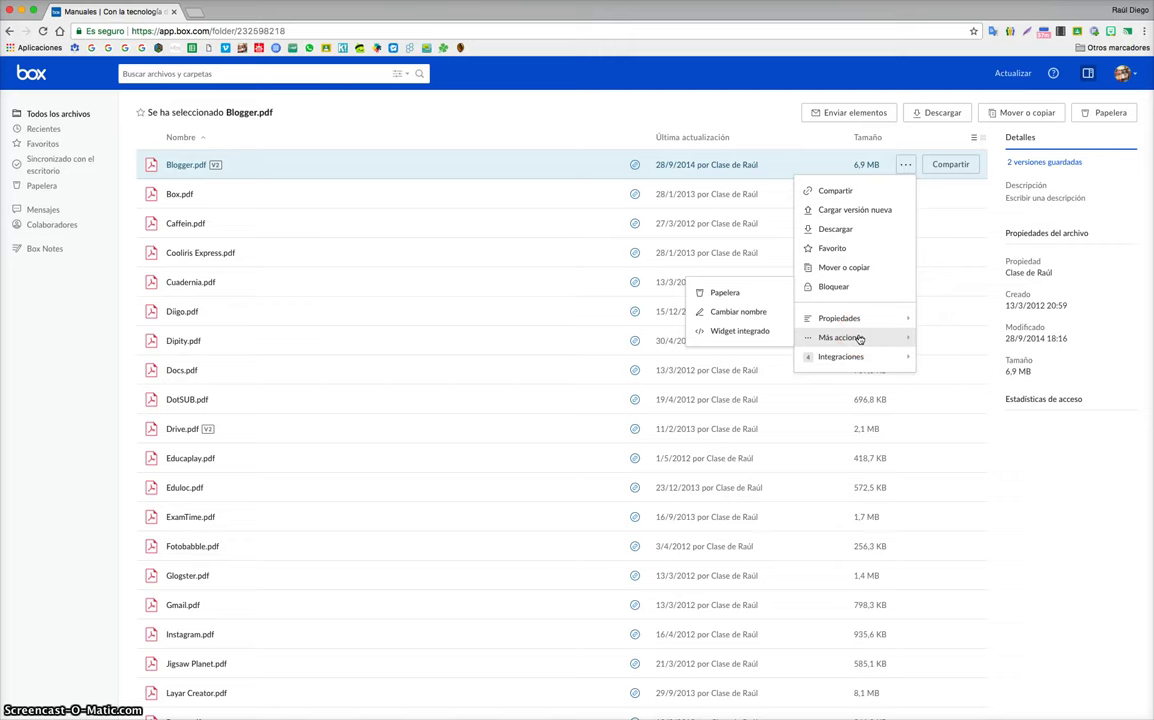
{"action": "left_click", "coordinate": [755, 331]}
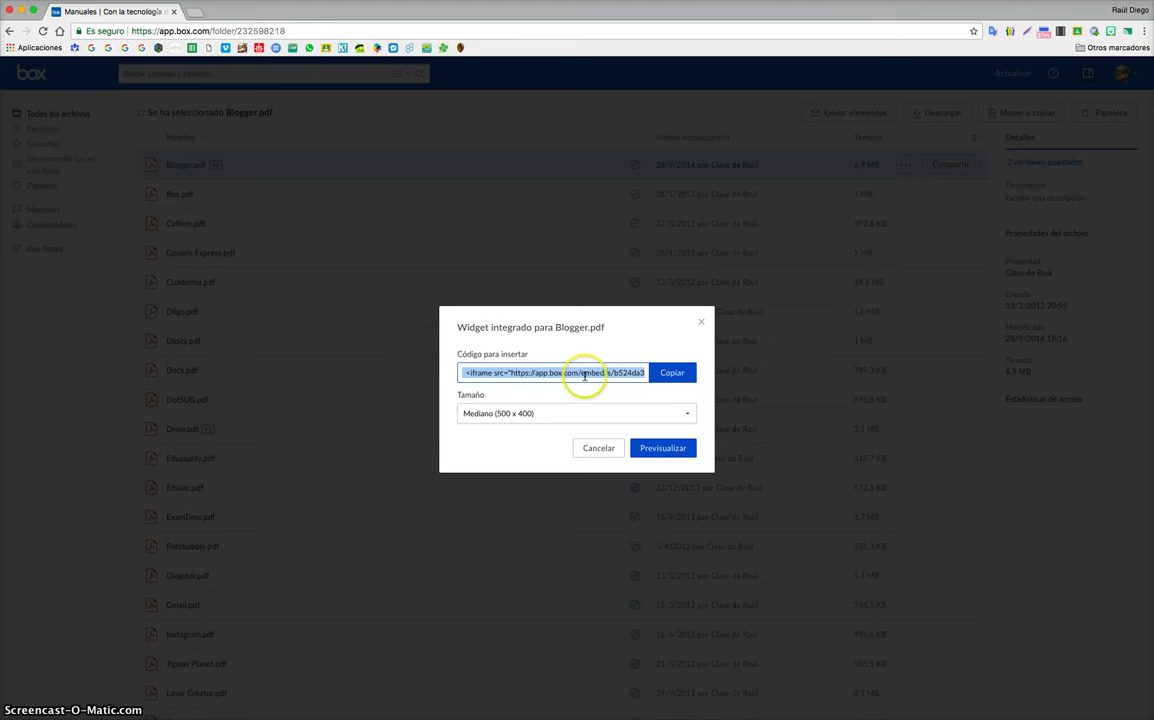
Step: Set the widget size to Personalizado and check the code's width 500 and height 400
{"action": "left_click", "coordinate": [655, 413]}
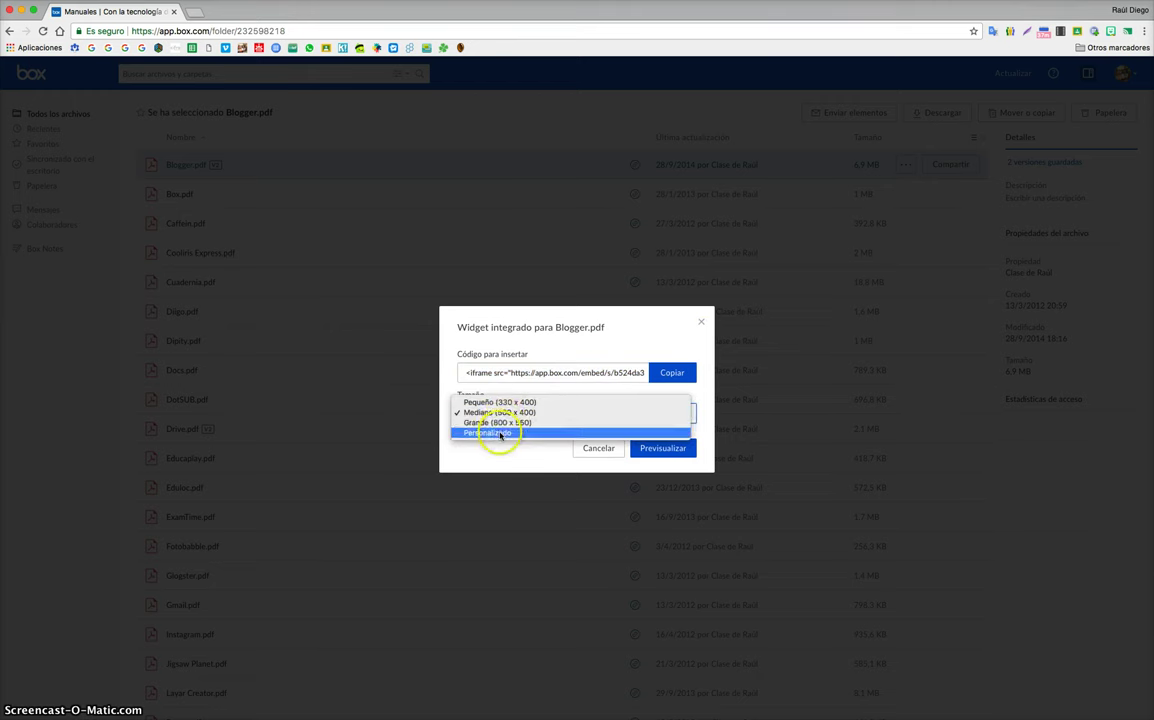
{"action": "left_click", "coordinate": [501, 434]}
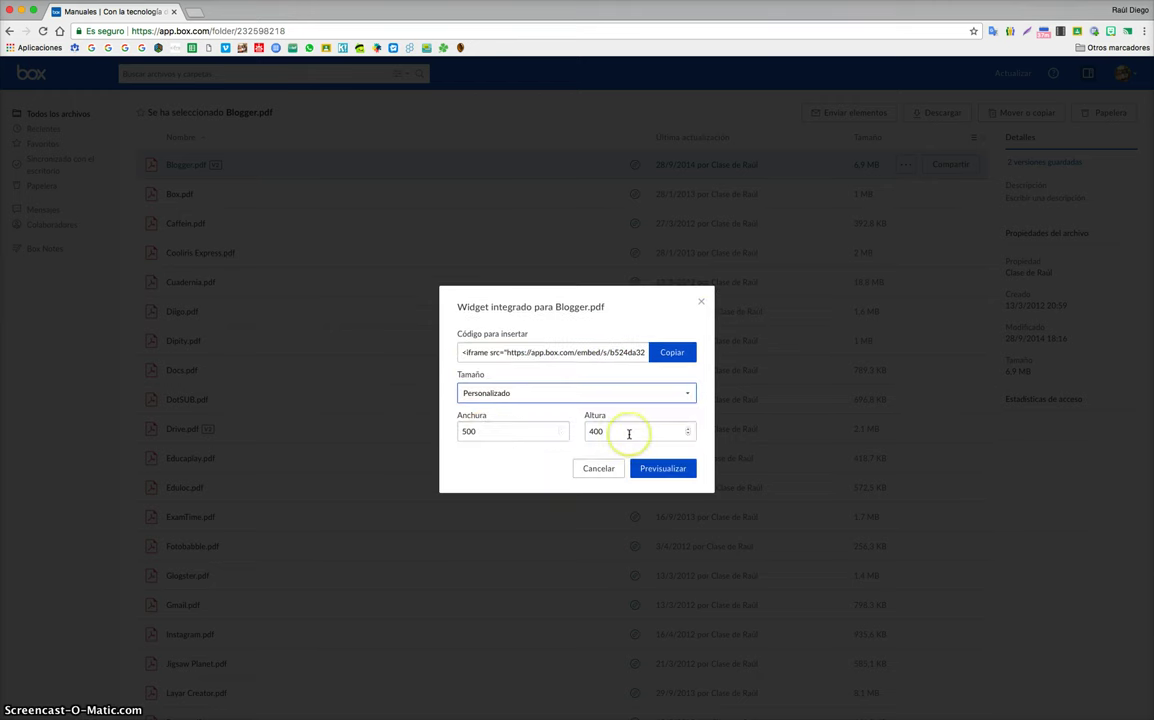
{"action": "left_click", "coordinate": [617, 350]}
{"action": "left_click", "coordinate": [617, 349]}
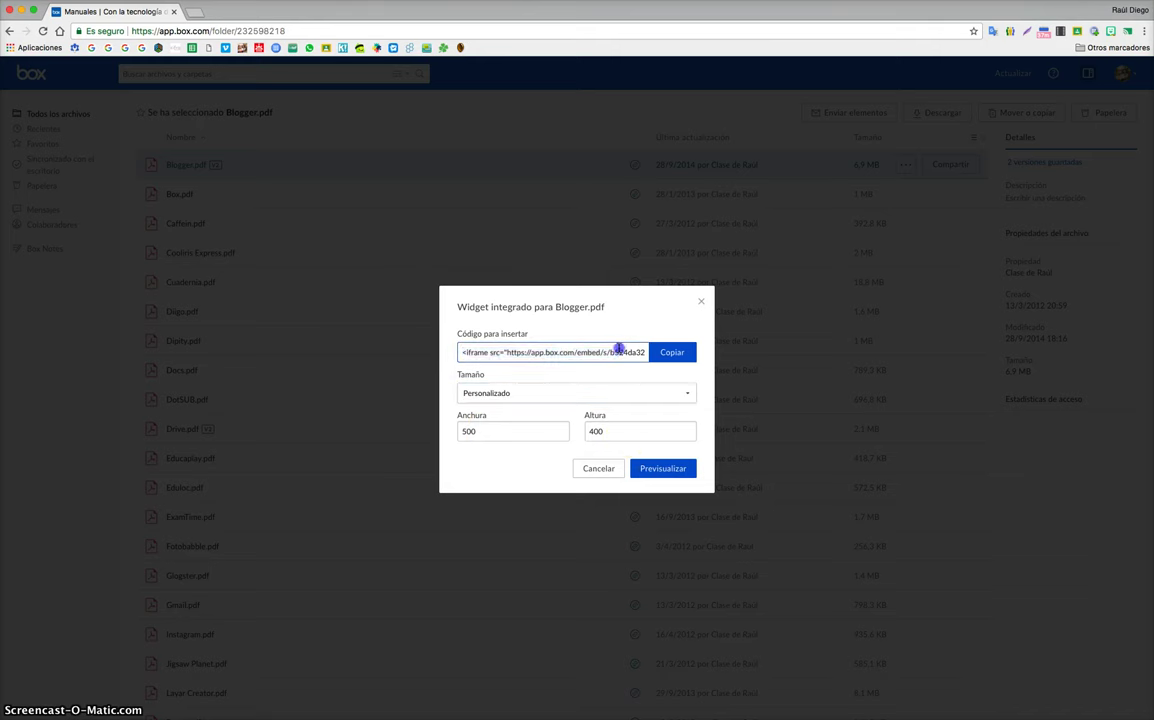
{"action": "scroll", "coordinate": [619, 350], "scroll_direction": "right", "scroll_amount": 3}
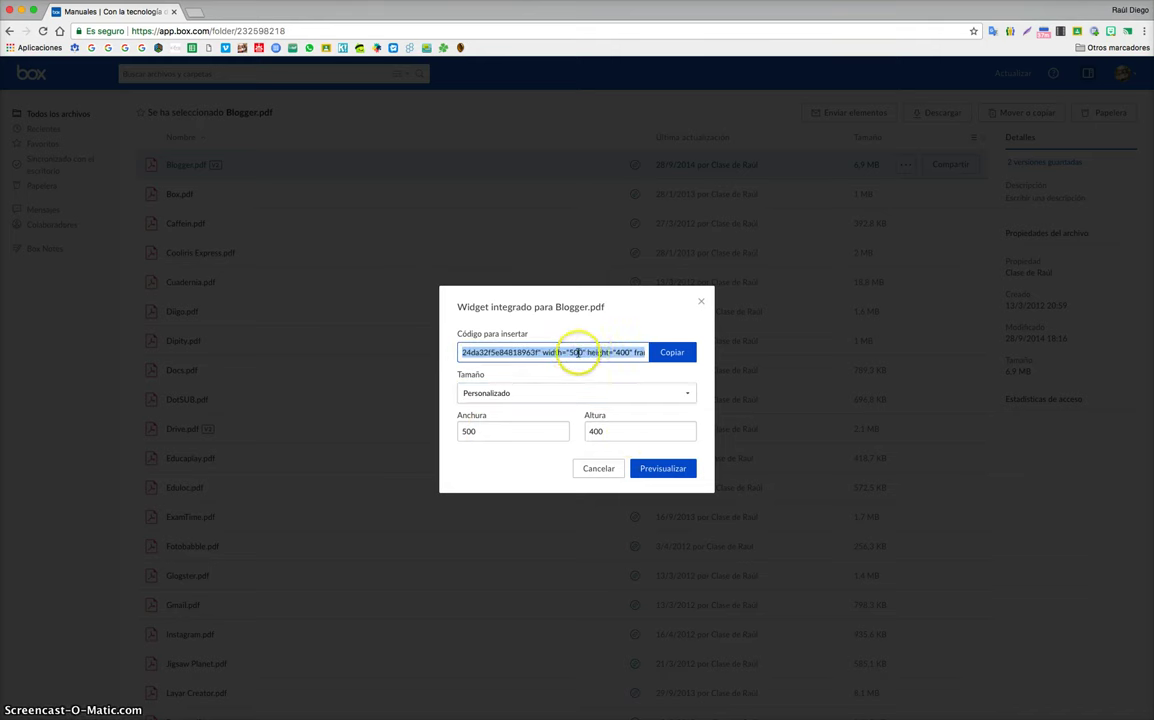
{"action": "left_click", "coordinate": [507, 353]}
{"action": "left_click", "coordinate": [572, 352]}
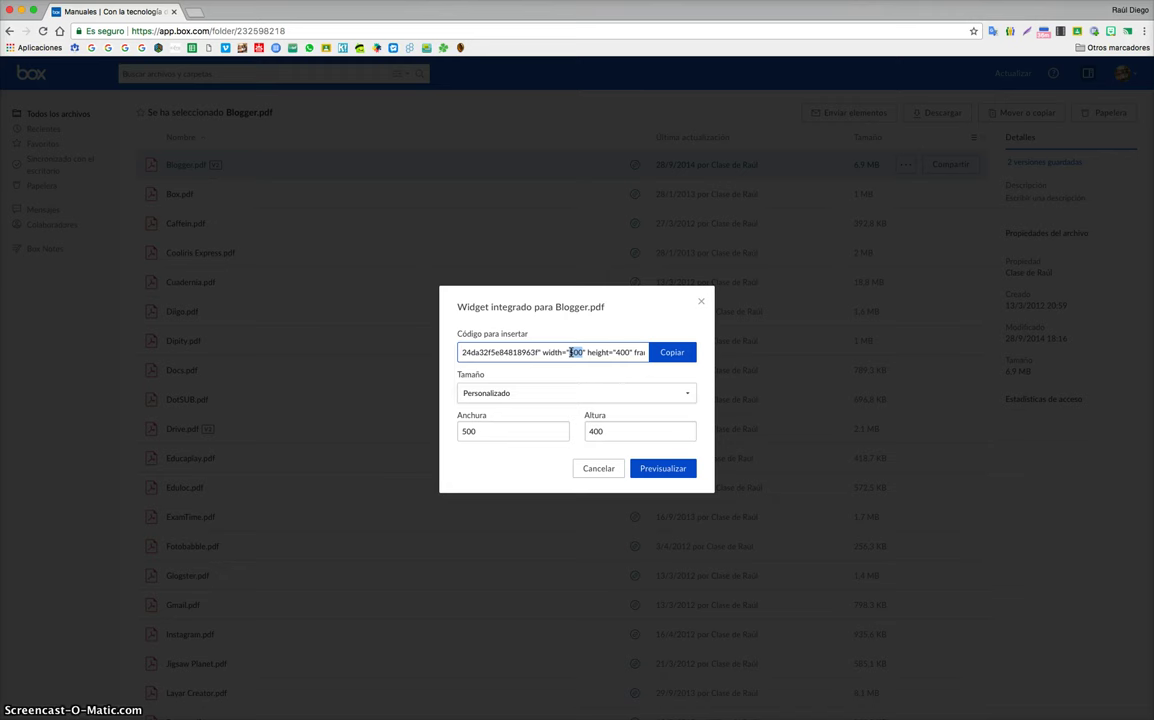
{"action": "left_click", "coordinate": [624, 352]}
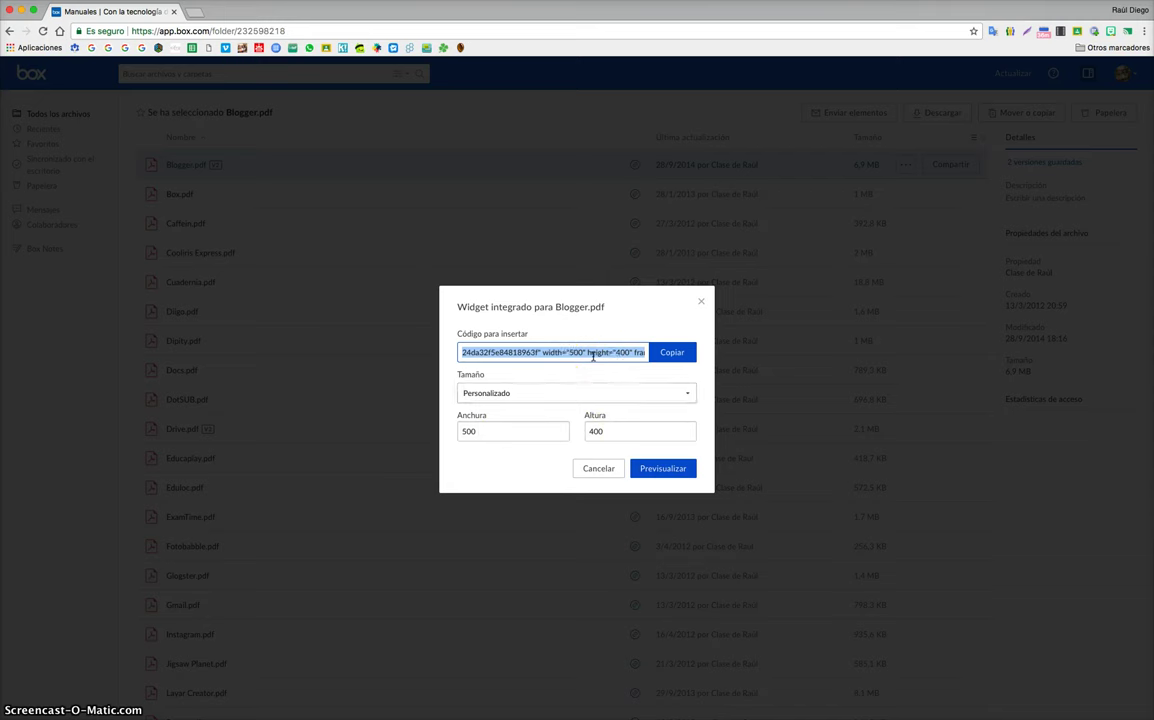
Step: Copy Blogger.pdf's iframe embed code and close the widget dialog
{"action": "left_click", "coordinate": [597, 352]}
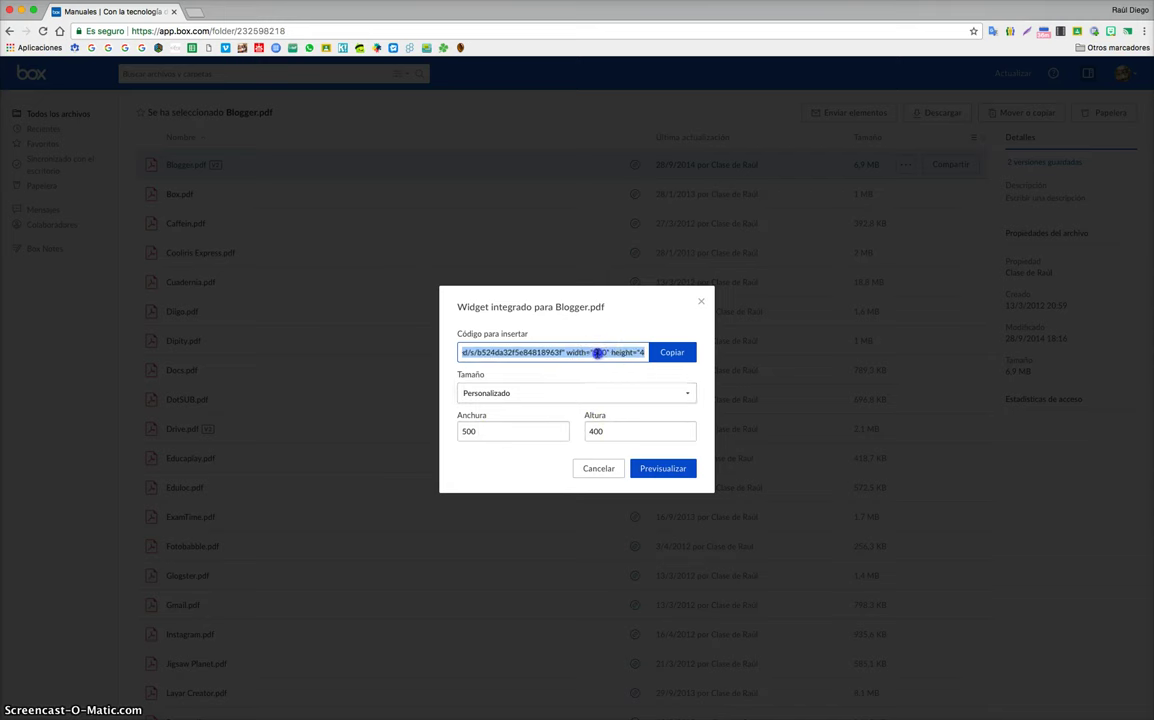
{"action": "left_click_drag", "start_coordinate": [591, 352], "coordinate": [646, 352]}
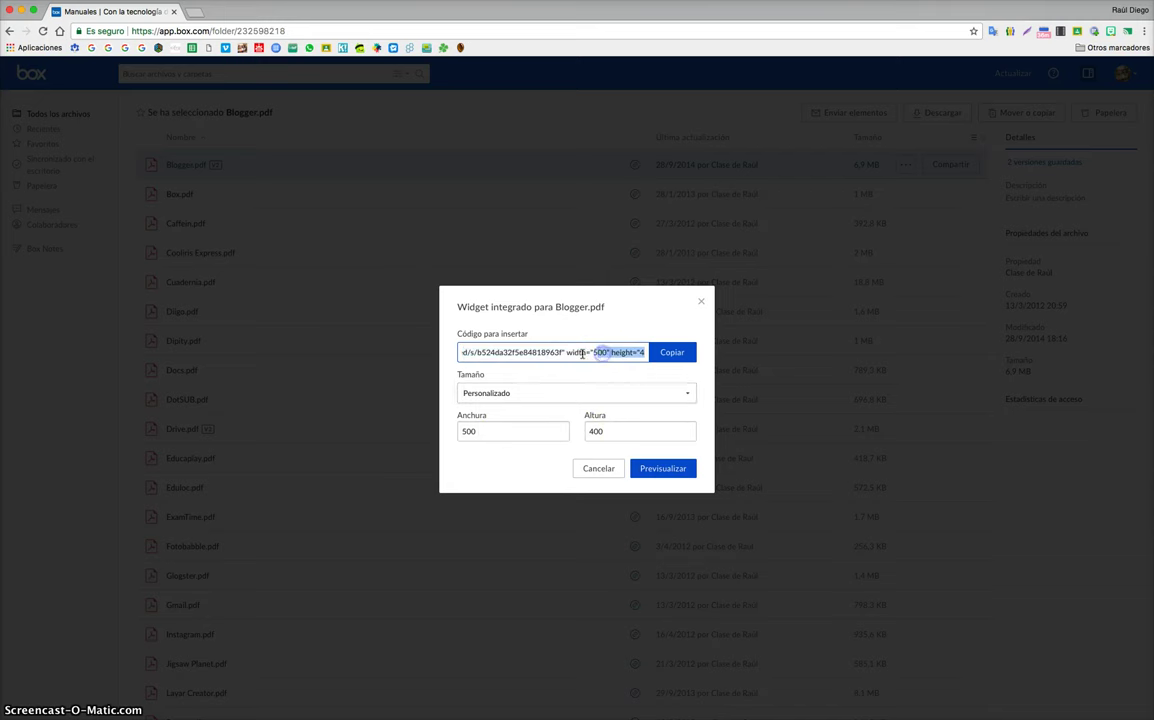
{"action": "left_click_drag", "start_coordinate": [566, 354], "coordinate": [598, 353]}
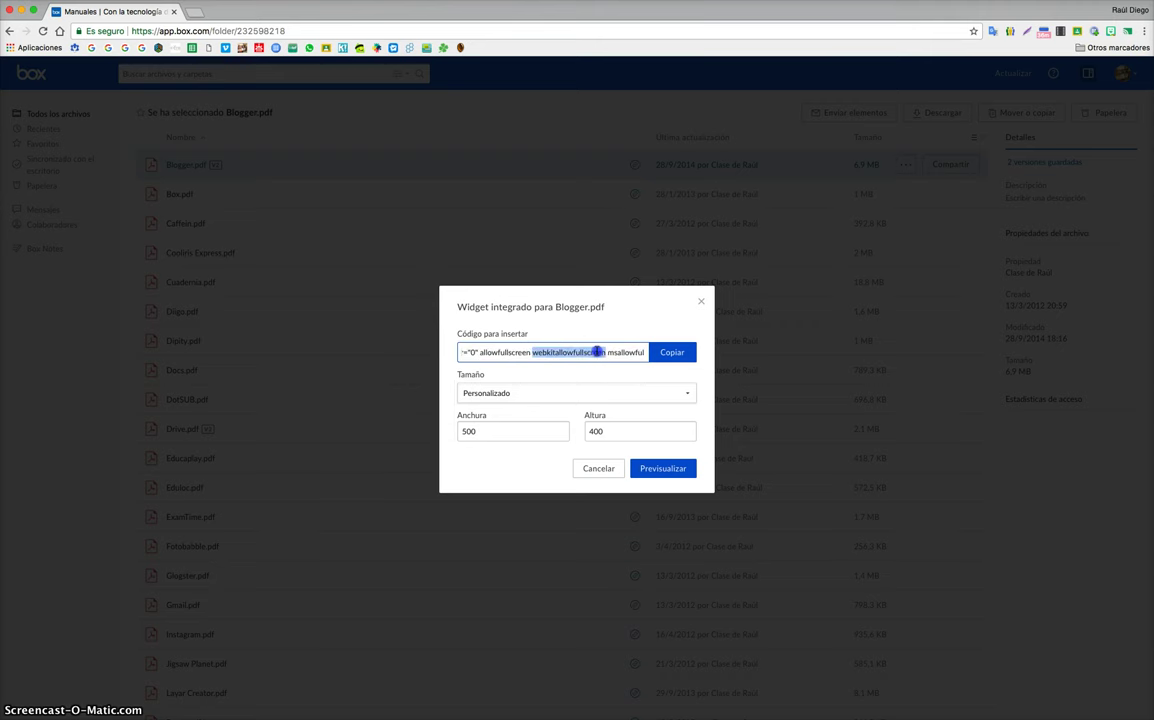
{"action": "left_click", "coordinate": [660, 357]}
{"action": "left_click", "coordinate": [701, 302]}
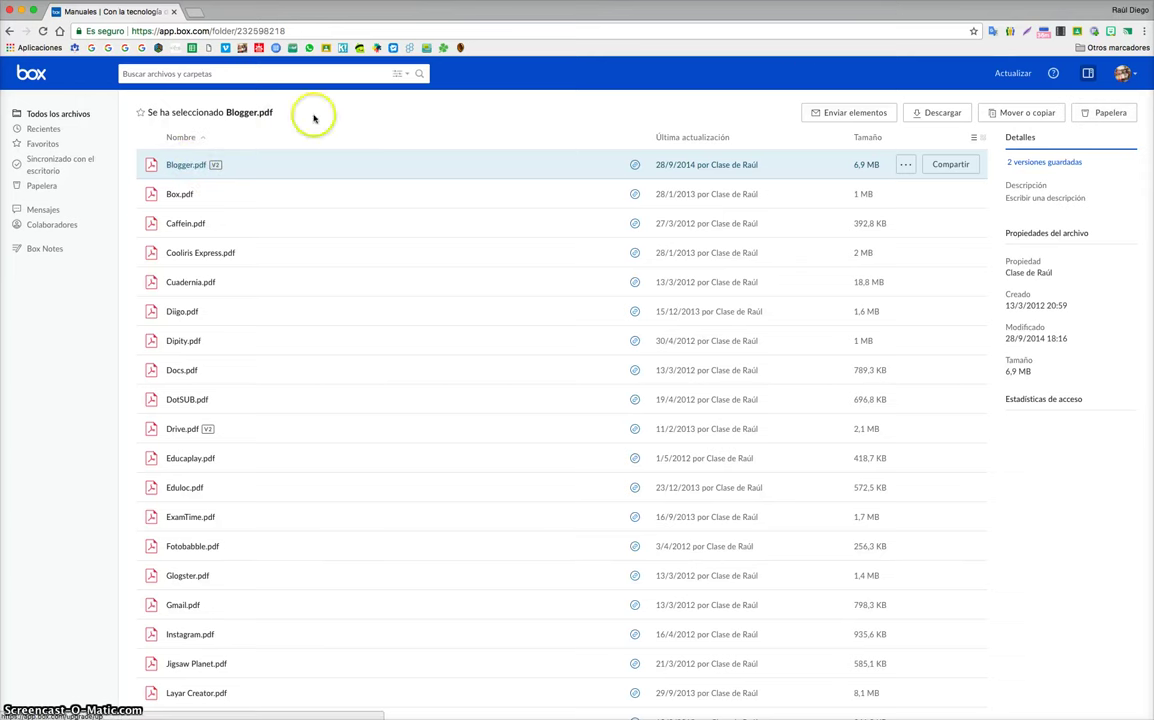
Step: Return to All Files and bring up Más acciones for the PRUEBA folder
{"action": "left_click", "coordinate": [46, 112]}
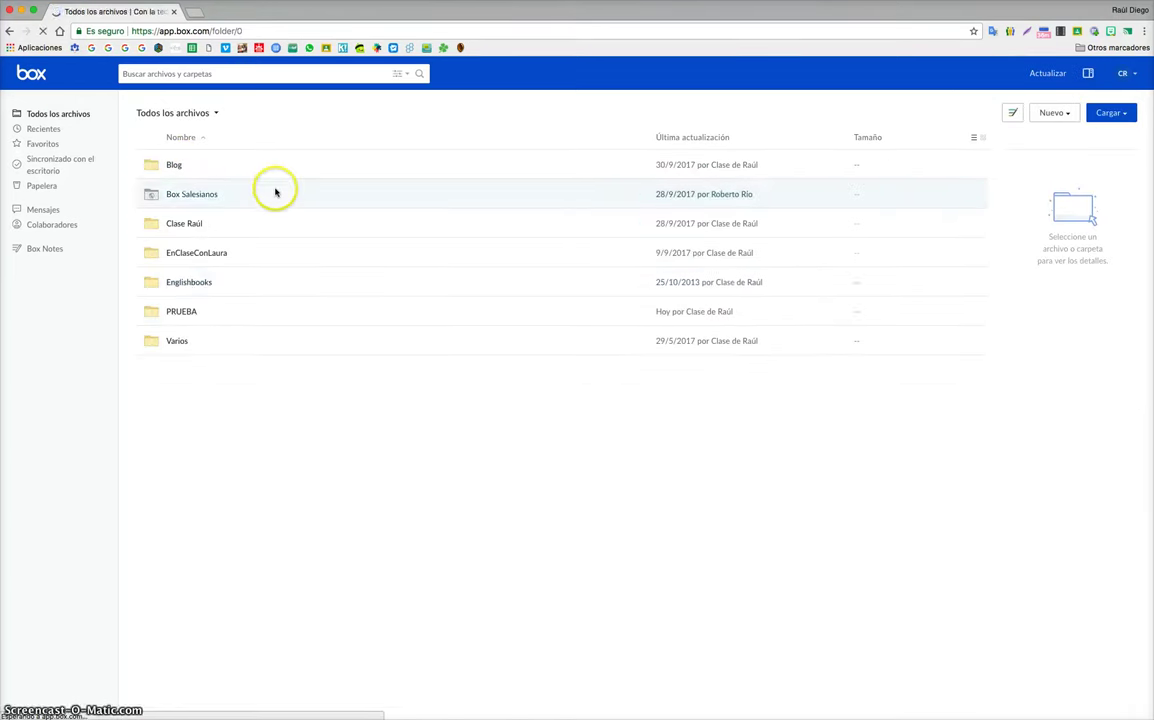
{"action": "left_click", "coordinate": [856, 315]}
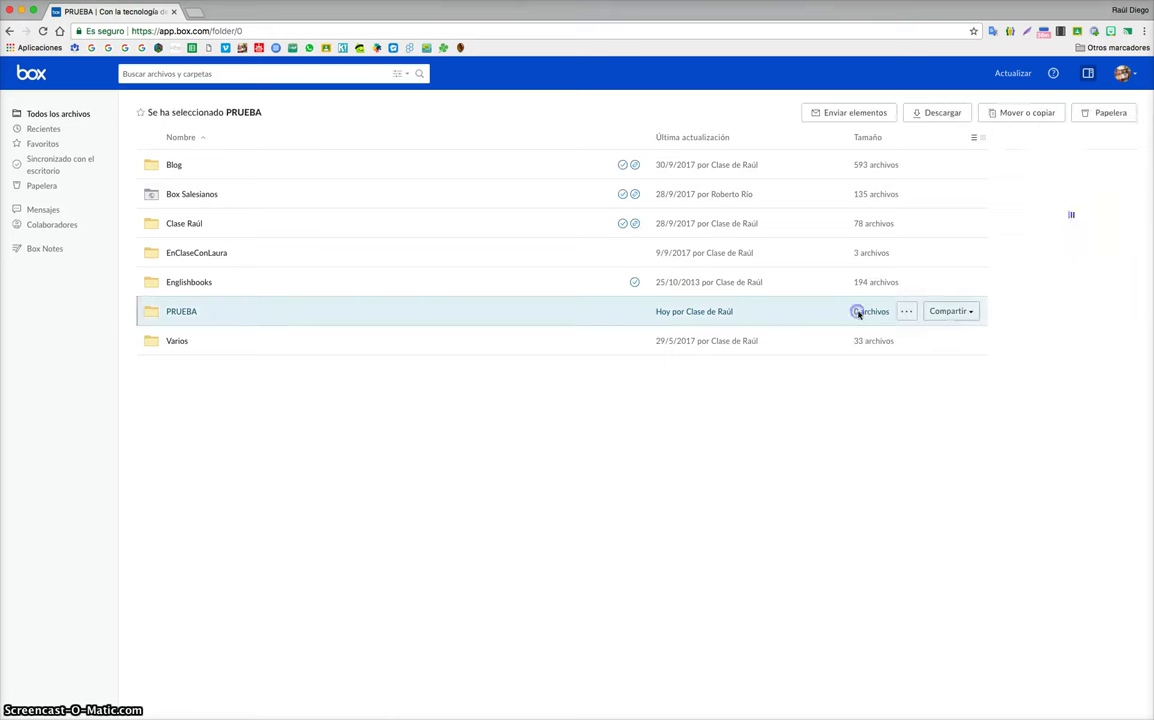
{"action": "left_click", "coordinate": [945, 311]}
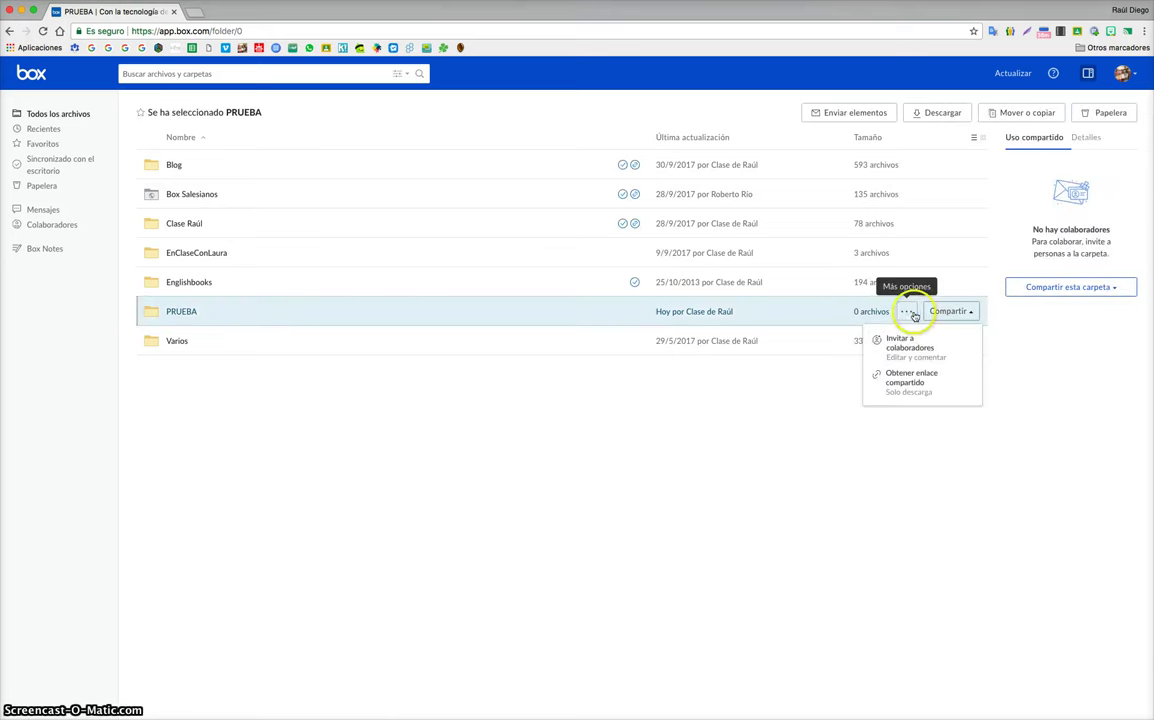
{"action": "left_click", "coordinate": [906, 311]}
{"action": "left_click", "coordinate": [888, 442]}
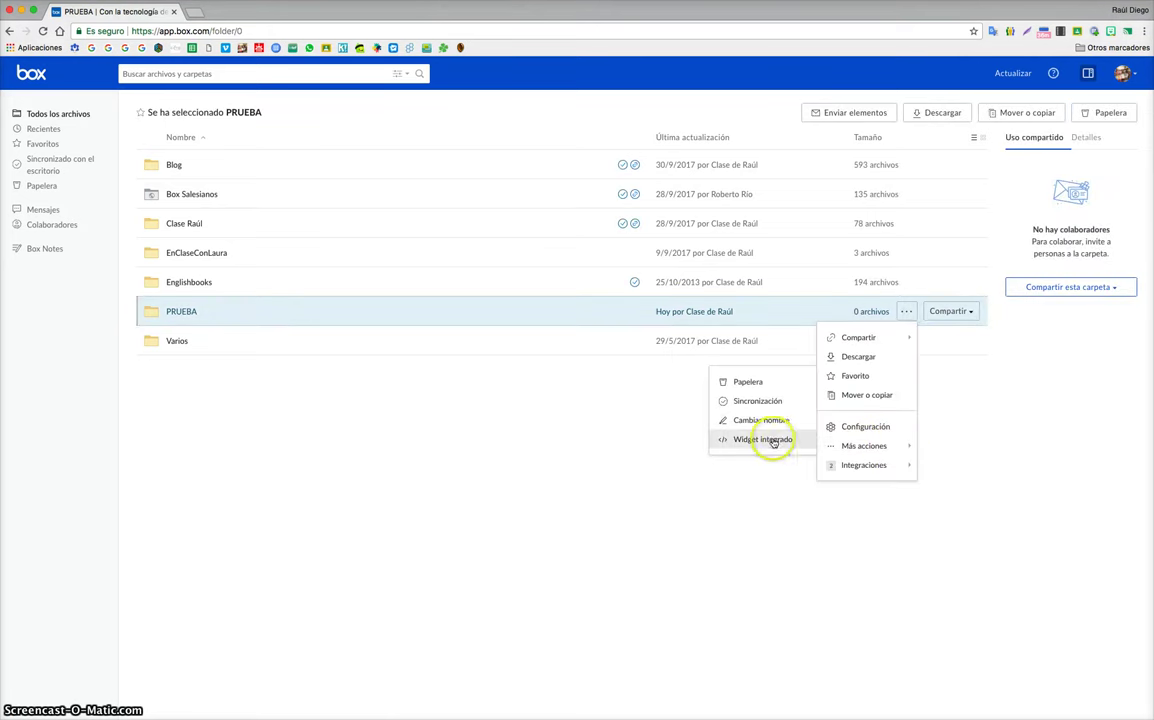
Step: Open PRUEBA's embed widget, tick Ocultar ruta de la carpeta, select the iframe code, then close
{"action": "left_click", "coordinate": [768, 440]}
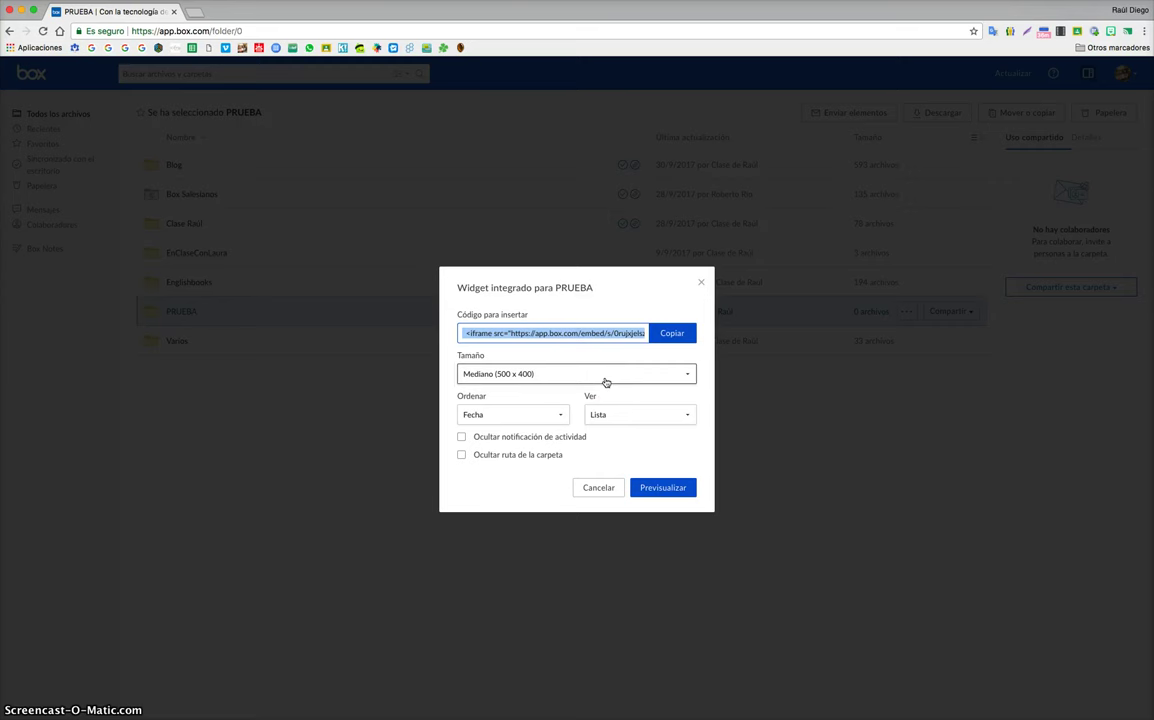
{"action": "left_click", "coordinate": [461, 455]}
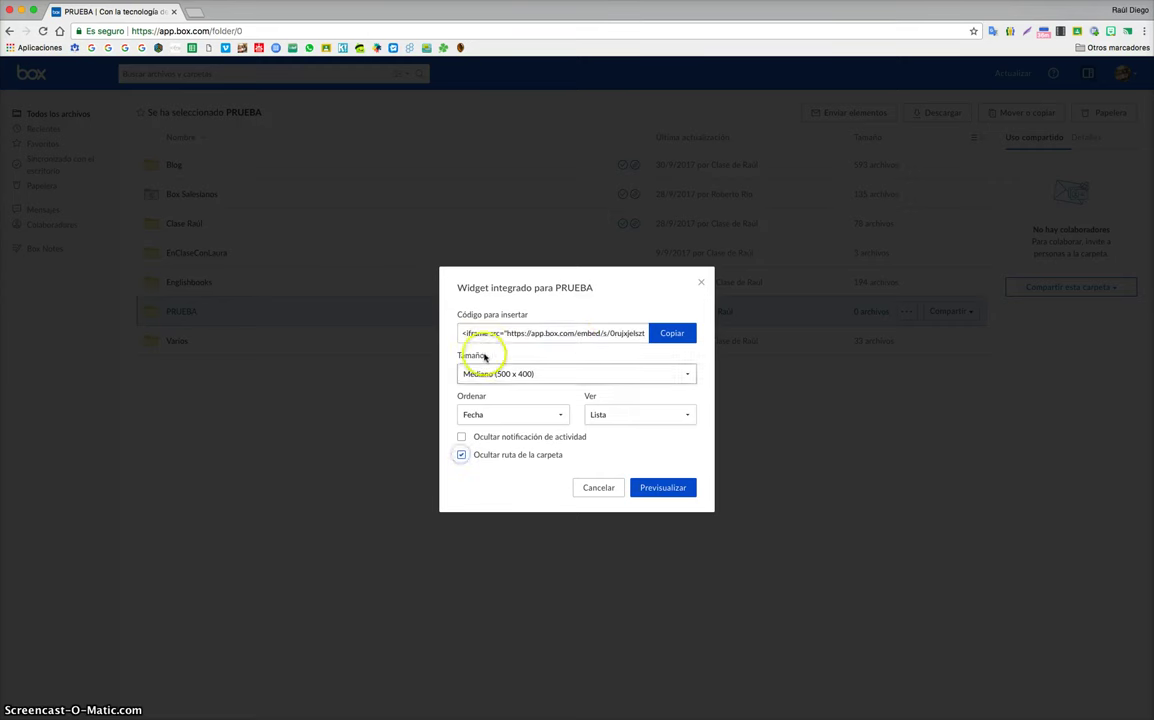
{"action": "left_click", "coordinate": [572, 332]}
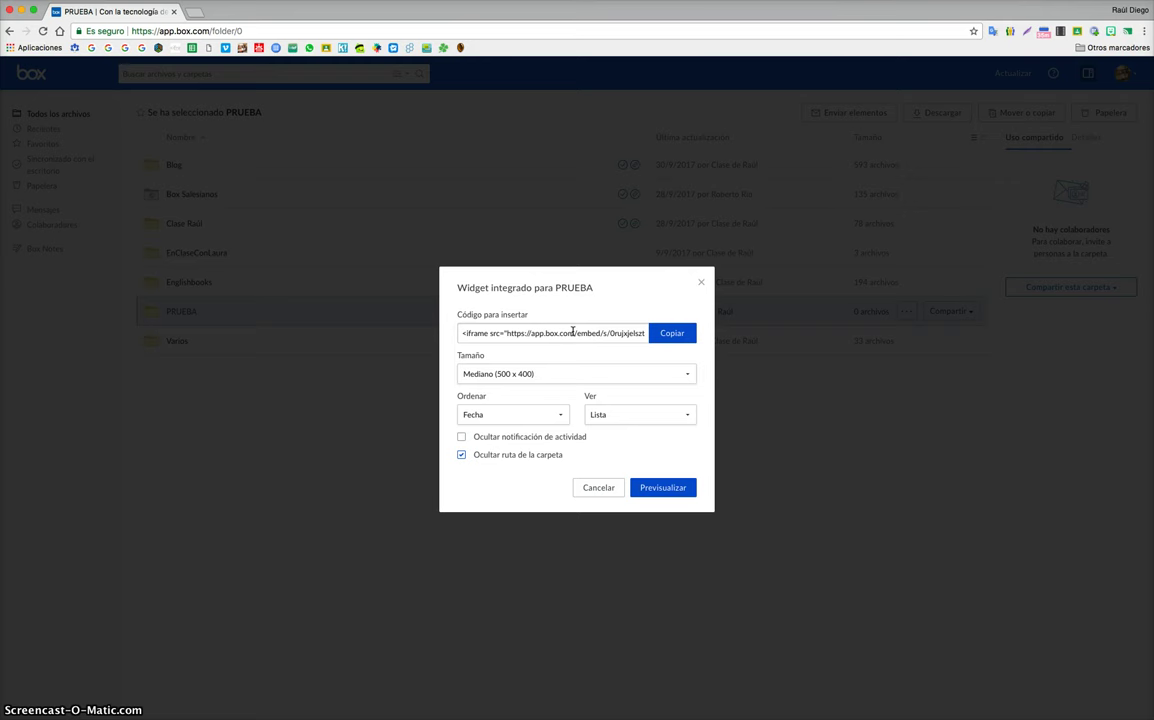
{"action": "left_click", "coordinate": [572, 332]}
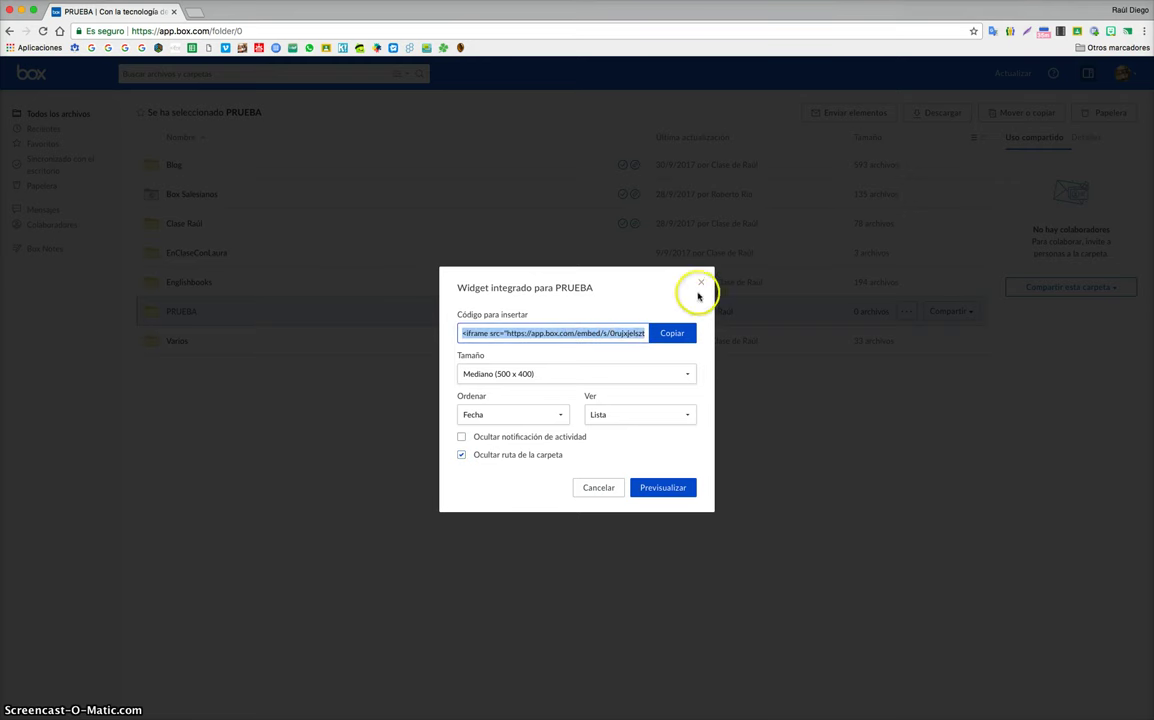
{"action": "left_click", "coordinate": [701, 282]}
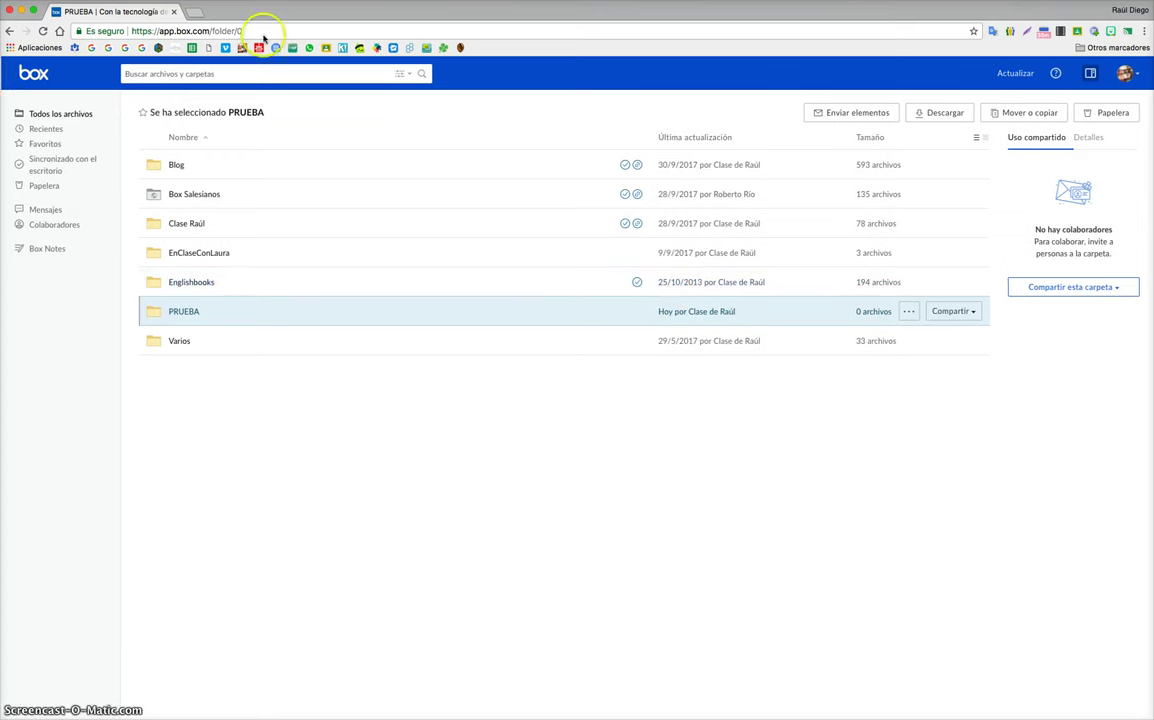
Step: Load claseraul.es/calendario/ in a new tab and scroll the embedded 2017/2018 calendar PDF
{"action": "left_click", "coordinate": [192, 12]}
{"action": "type", "text": "claseraul.es/calendario/"}
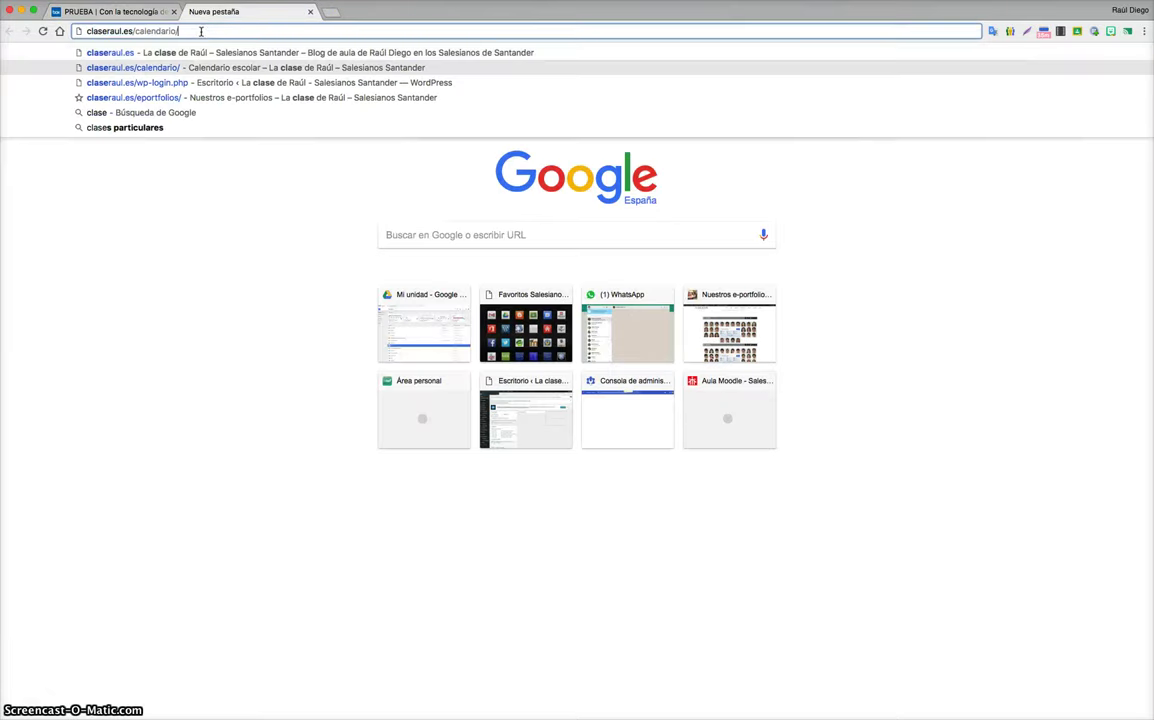
{"action": "key", "text": "Return"}
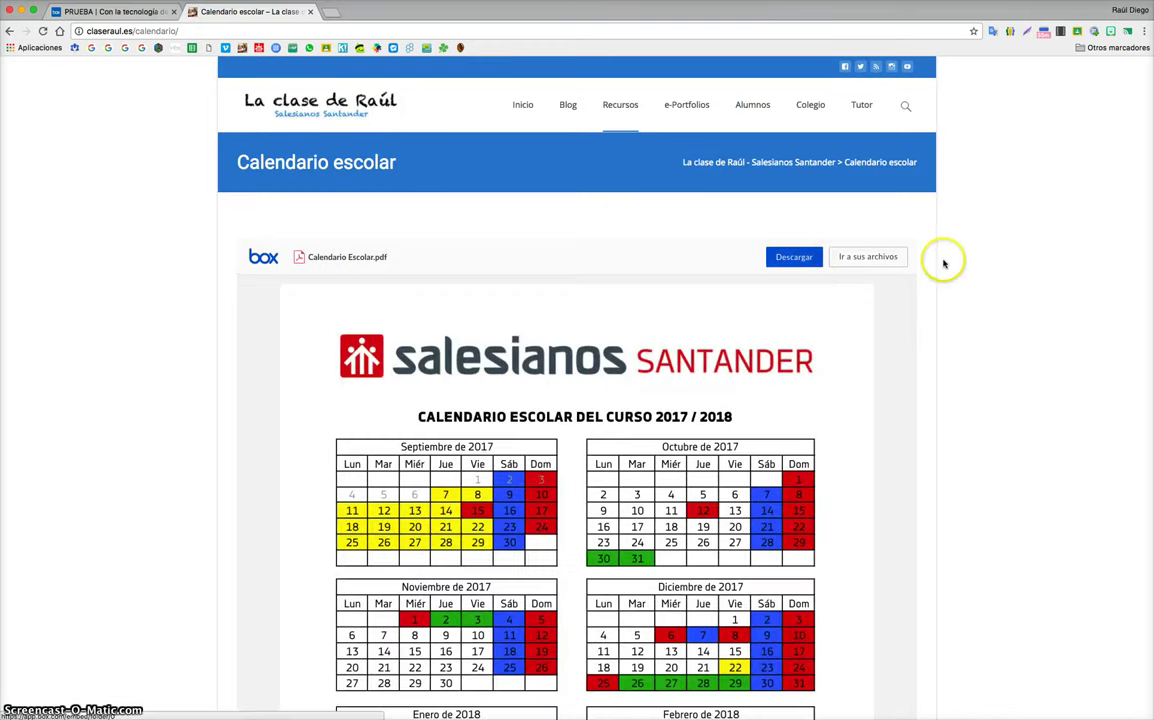
{"action": "scroll", "coordinate": [945, 261], "scroll_direction": "down", "scroll_amount": 6}
{"action": "scroll", "coordinate": [944, 264], "scroll_direction": "up", "scroll_amount": 6}
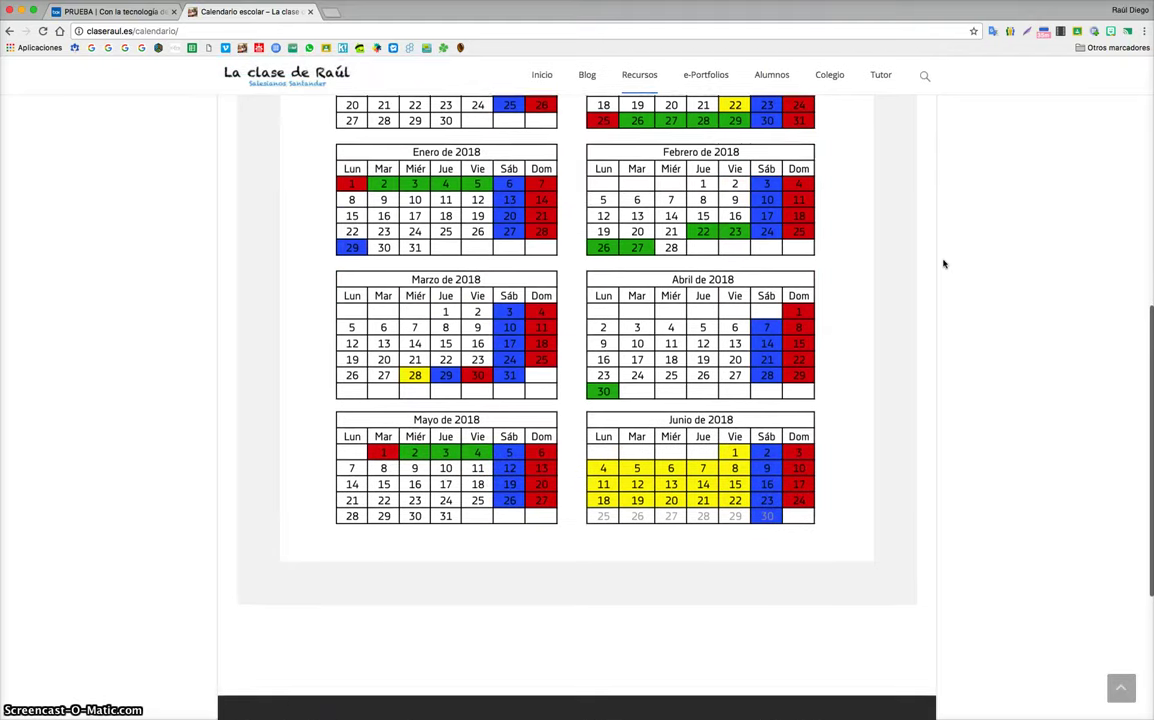